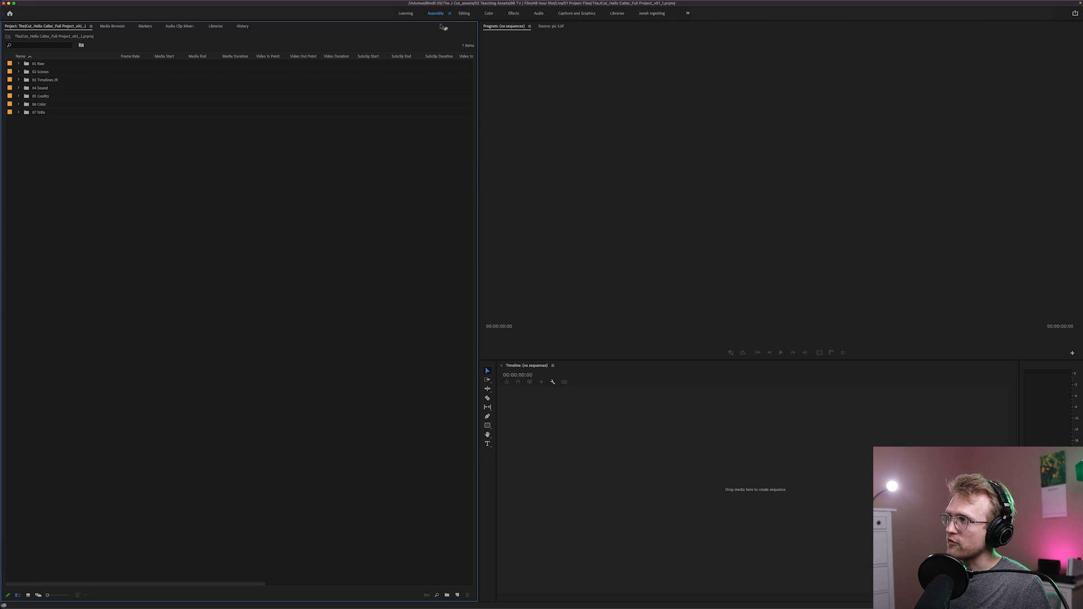
# View the Editing workspace layout and return to the Assembly workspace
pyautogui.click(464, 14)
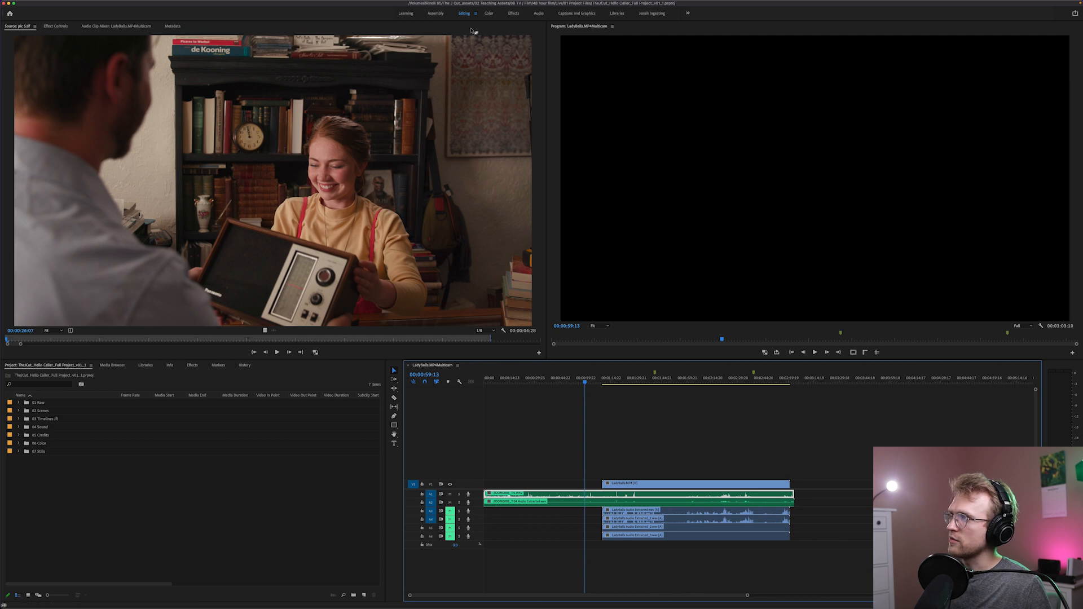
pyautogui.click(435, 13)
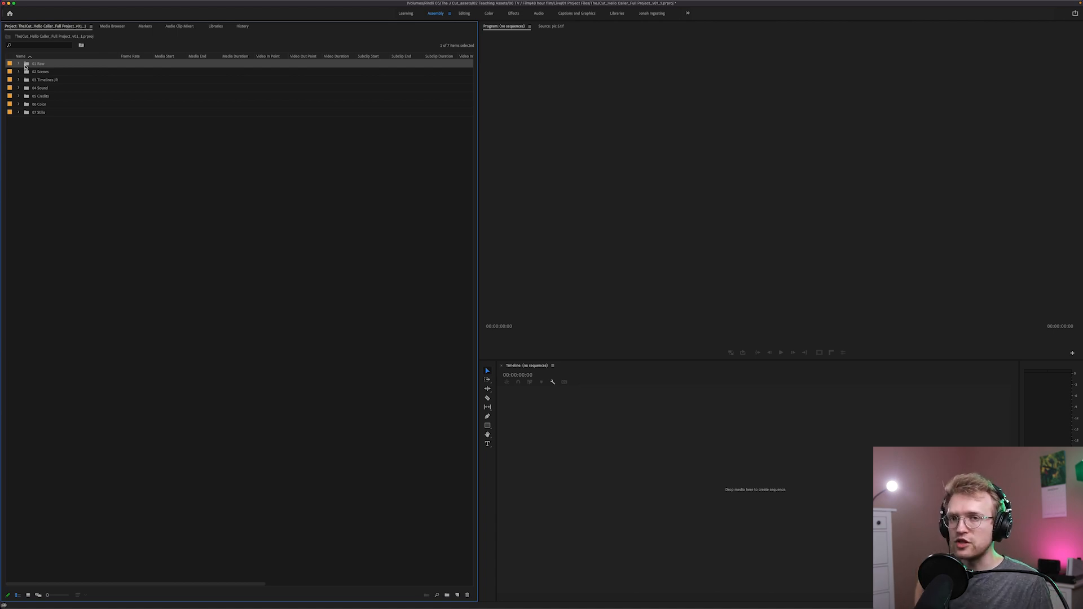
# Expand 01 Raw and its Audio scene bins to examine the audio files inside 1A_01 and 1A_02
pyautogui.click(18, 64)
pyautogui.click(39, 89)
pyautogui.click(38, 89)
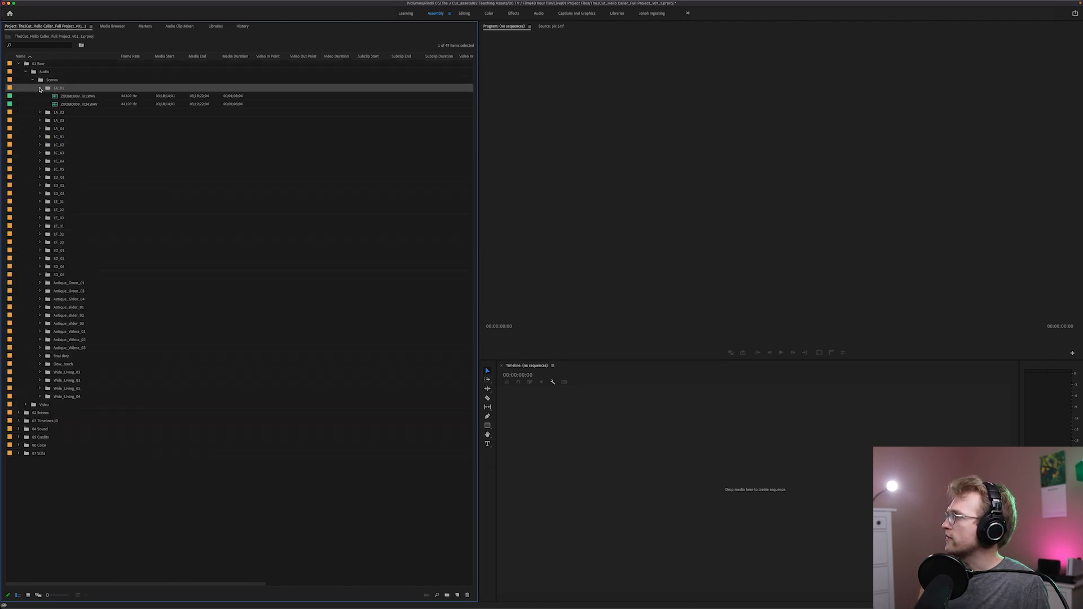
pyautogui.click(39, 89)
pyautogui.click(40, 97)
pyautogui.click(63, 105)
pyautogui.click(40, 96)
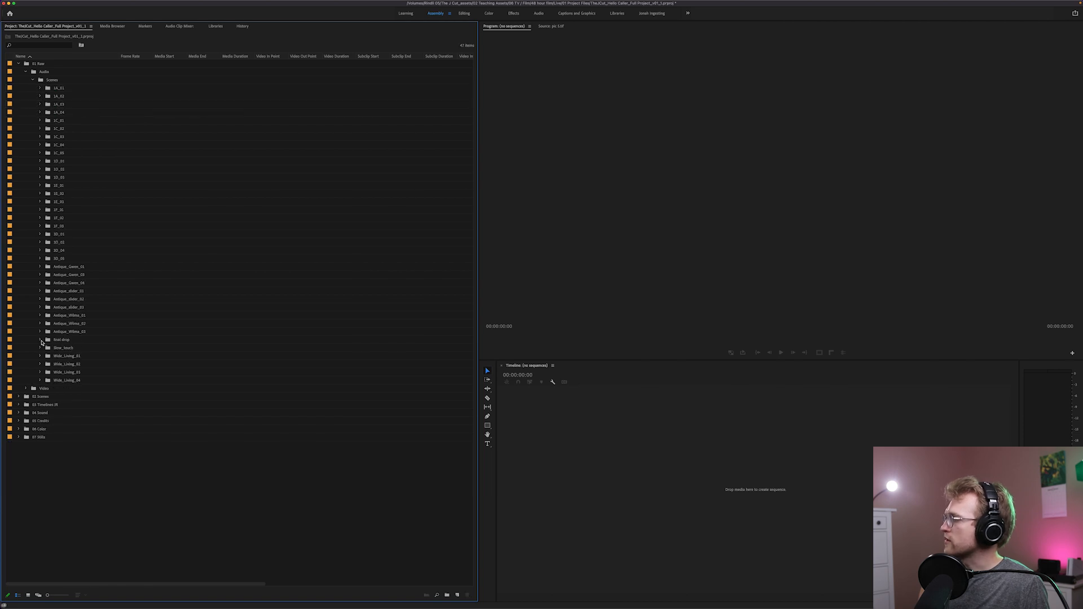
# Expand the Video bin inside 01 Raw and look through its camera clips, including the 1A takes
pyautogui.click(25, 389)
pyautogui.scroll(-4, 56, 387)
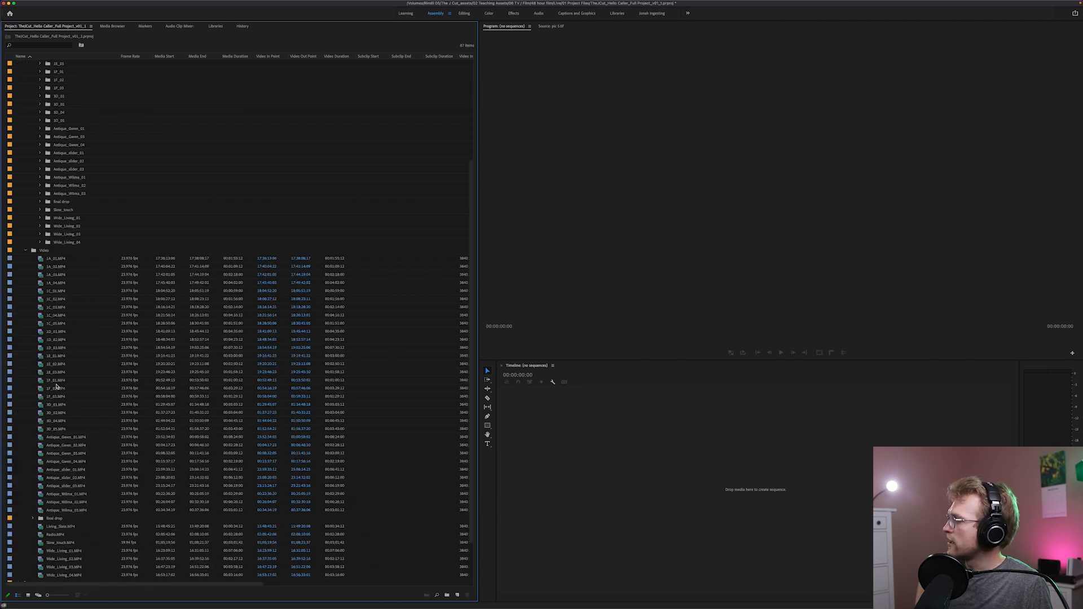
pyautogui.click(43, 266)
pyautogui.click(41, 283)
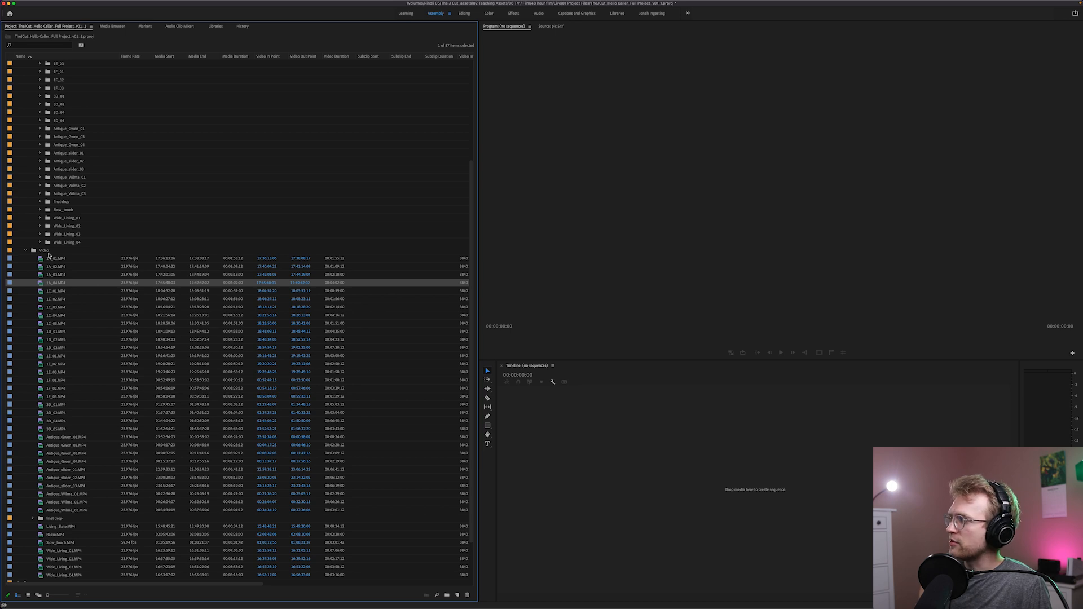
pyautogui.scroll(-3, 48, 263)
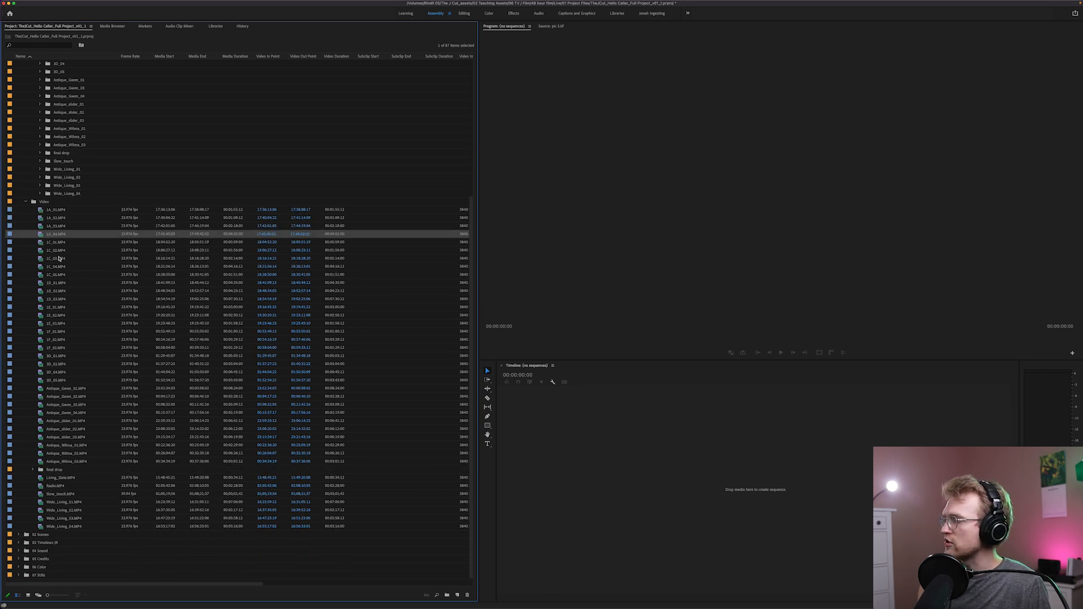
# Switch to Finder, compare the Raw folder's Video files with the project's Video bin, and return to Premiere Pro
pyautogui.hotkey('ctrl', 'Up')
pyautogui.click(218, 355)
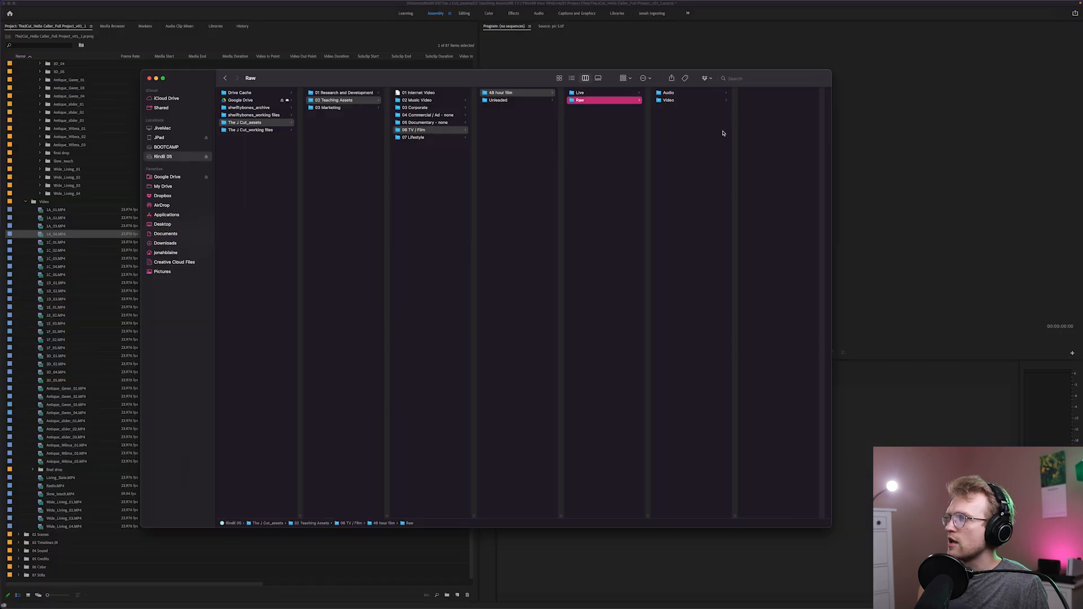
pyautogui.click(711, 100)
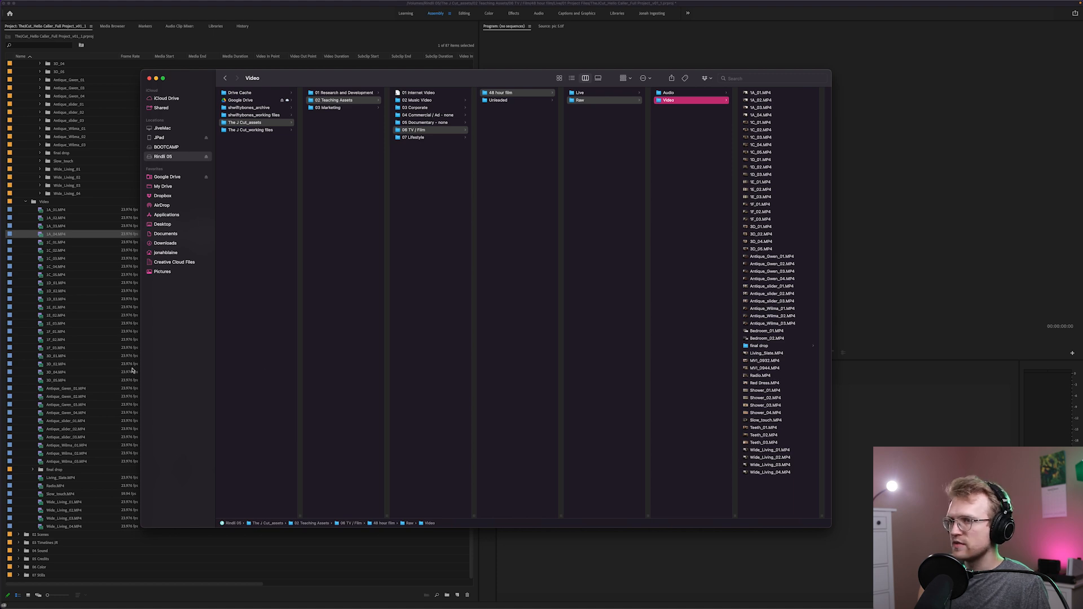
pyautogui.click(80, 259)
# Collapse the audio Scenes bin and the whole 01 Raw bin so only the seven top-level bins are listed
pyautogui.scroll(5, 80, 259)
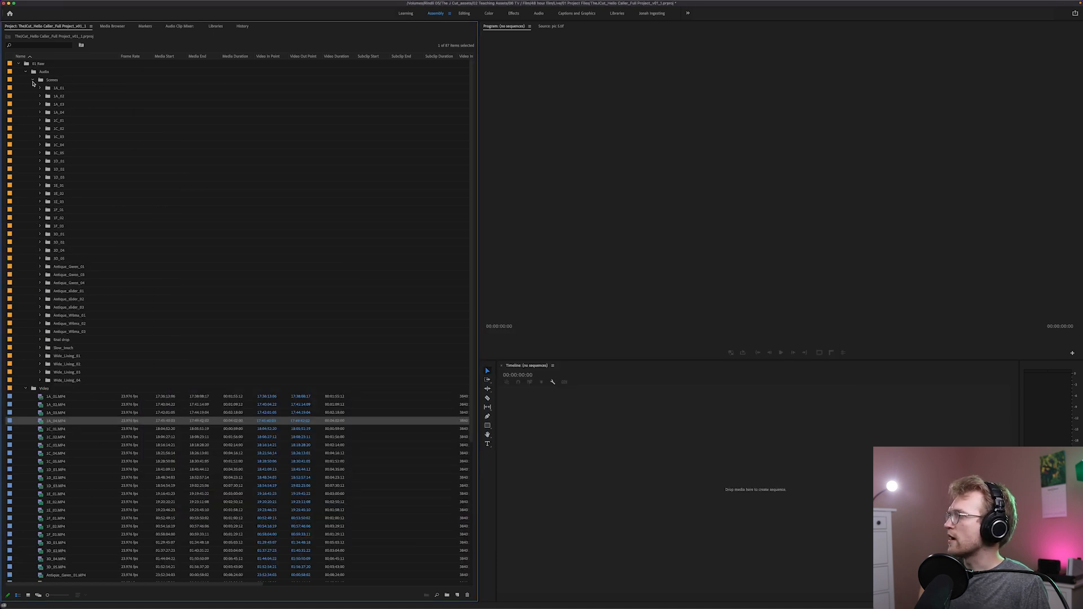
pyautogui.click(33, 79)
pyautogui.click(25, 89)
pyautogui.click(23, 72)
pyautogui.click(19, 65)
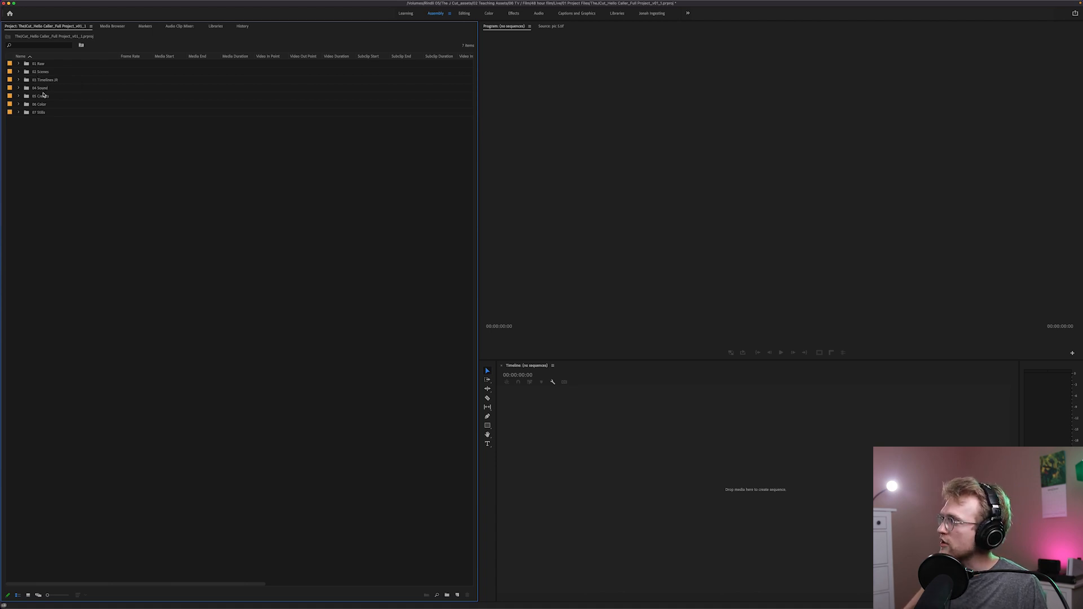
# Review the top-level 04 Sound, 05 Credits, 06 Color and 02 Scenes bins, and briefly check the contents of 01 Raw
pyautogui.click(42, 89)
pyautogui.click(46, 96)
pyautogui.click(49, 105)
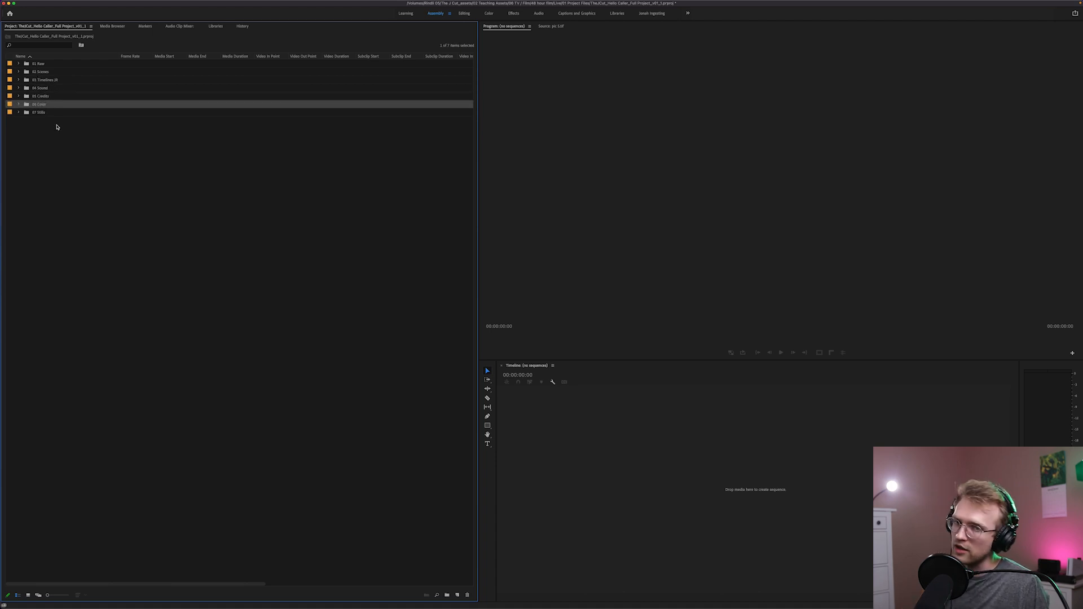
pyautogui.click(34, 73)
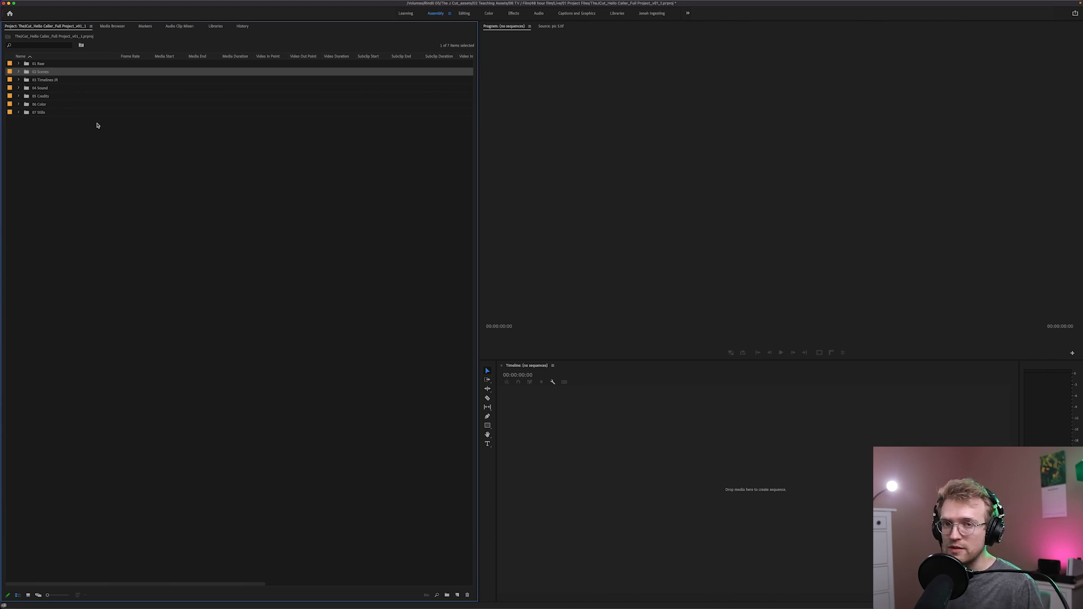
pyautogui.click(18, 64)
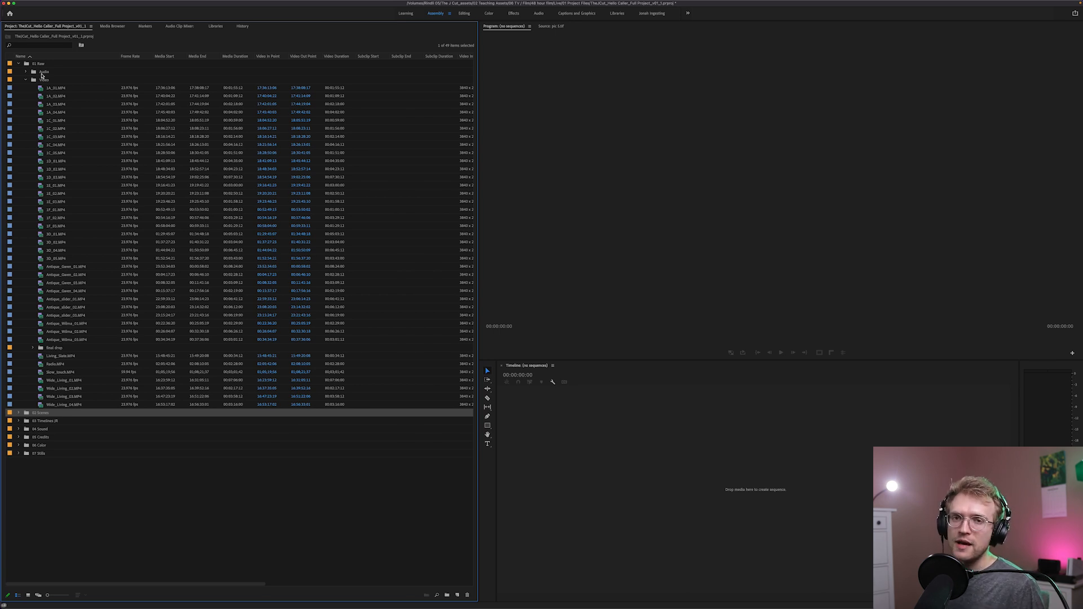
pyautogui.click(18, 64)
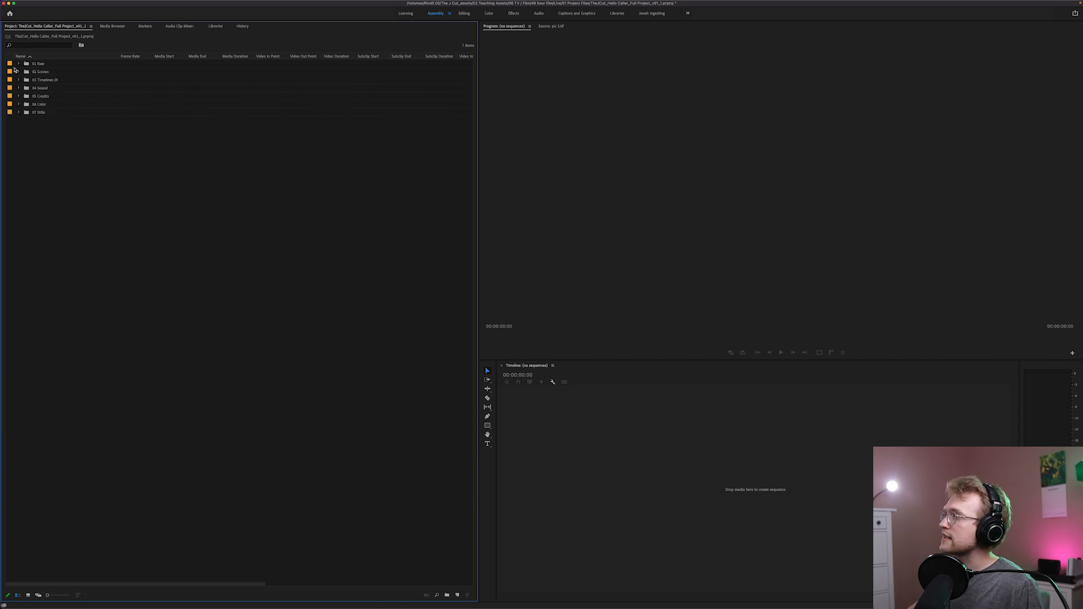
# Expand 02 Scenes and go through its scene bins from 01 Living Room Scene to 04 final scene
pyautogui.click(18, 71)
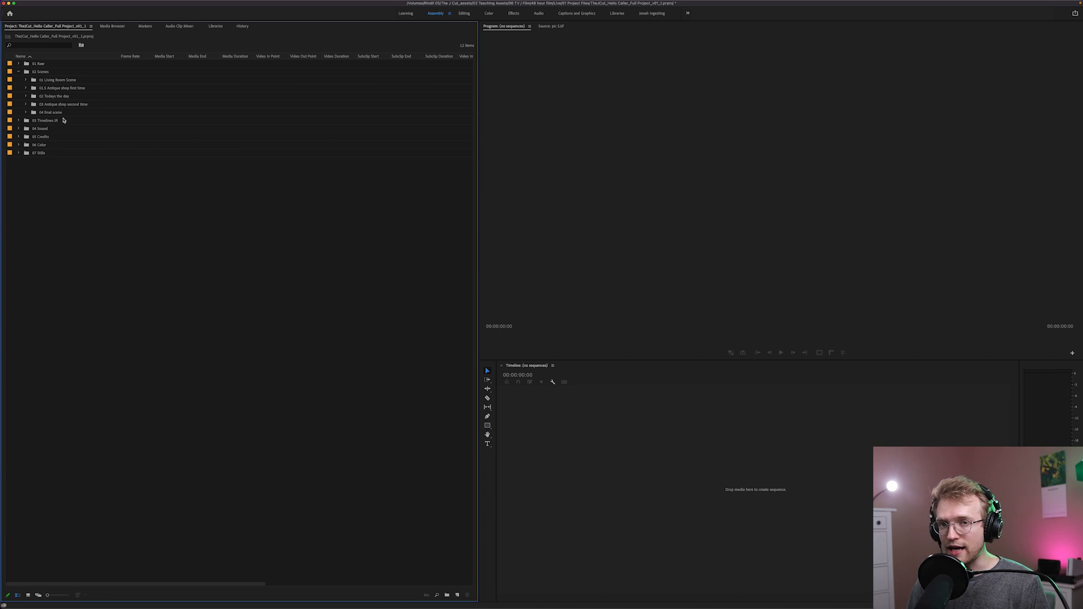
pyautogui.click(33, 72)
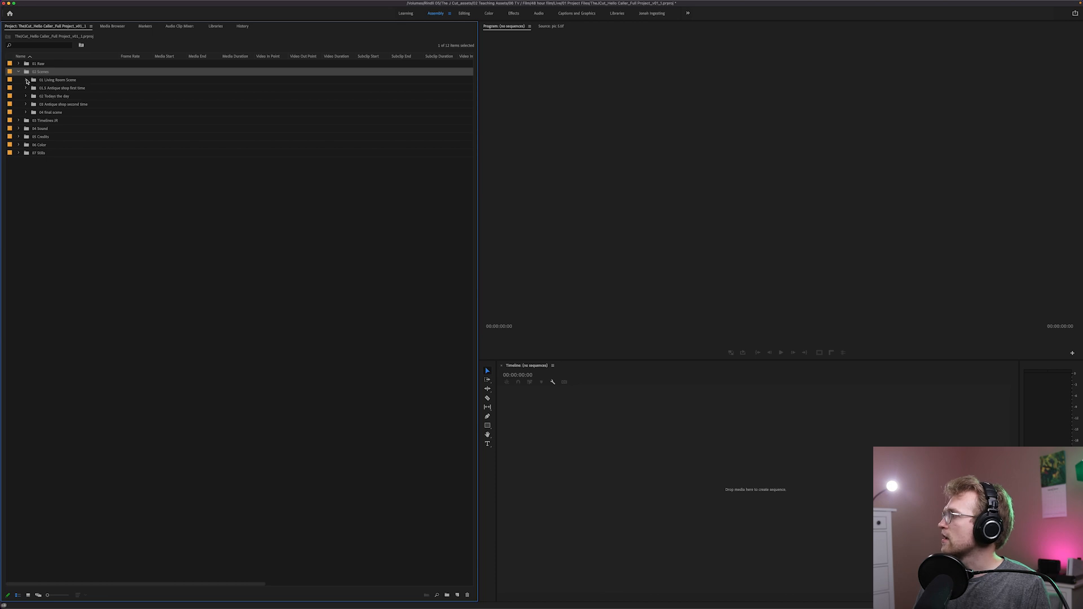
pyautogui.click(48, 82)
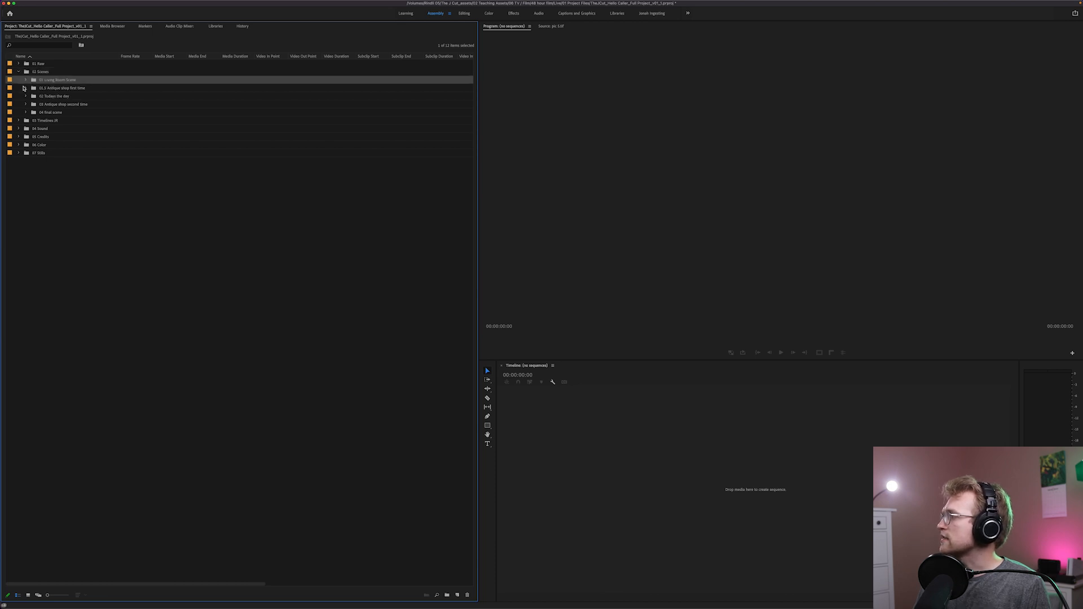
pyautogui.click(41, 89)
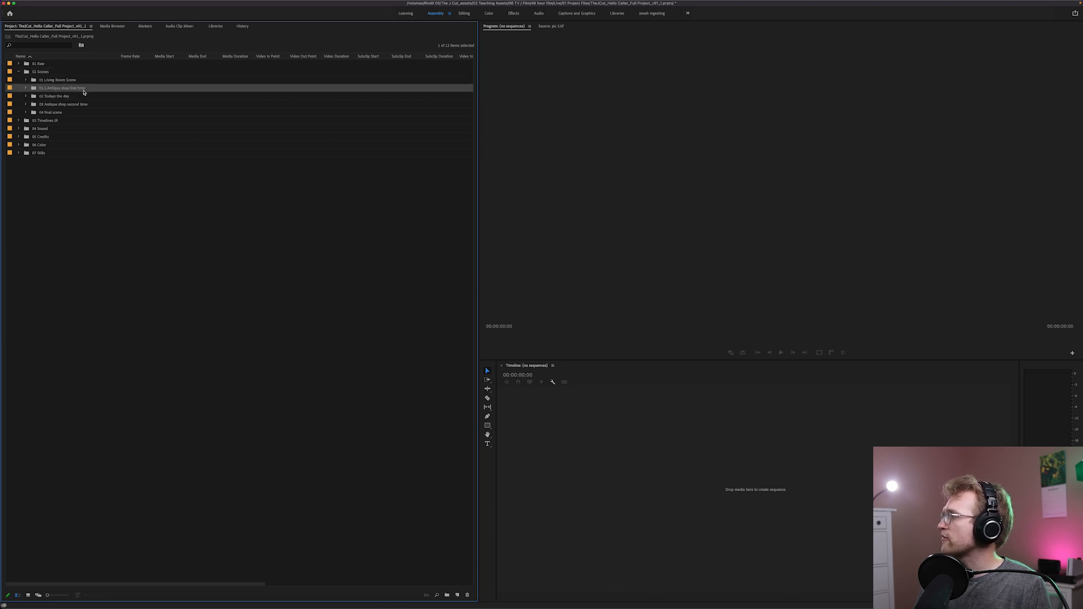
pyautogui.click(41, 97)
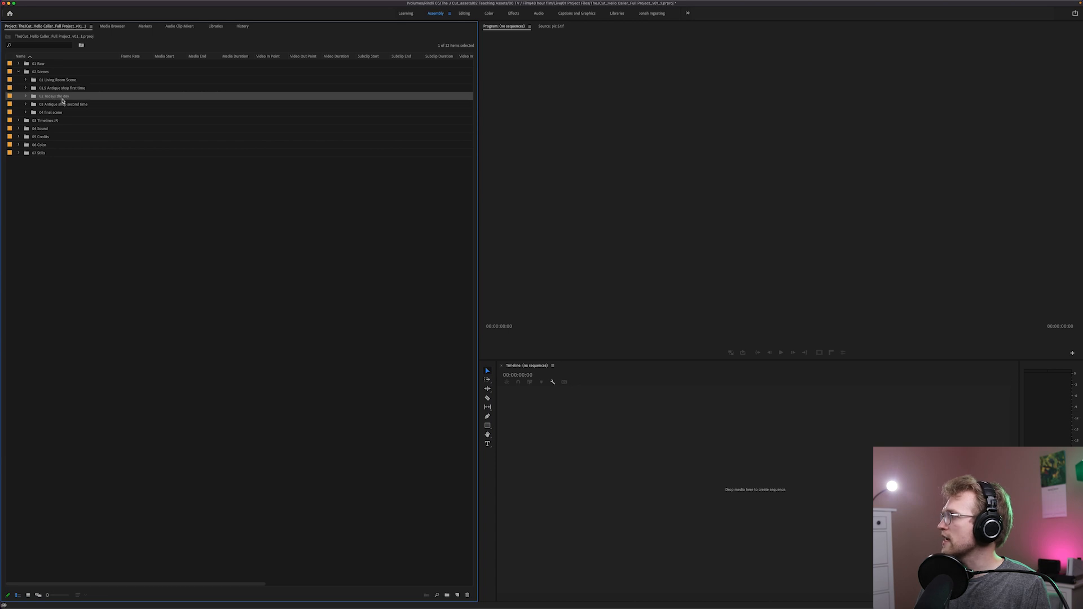
pyautogui.click(35, 105)
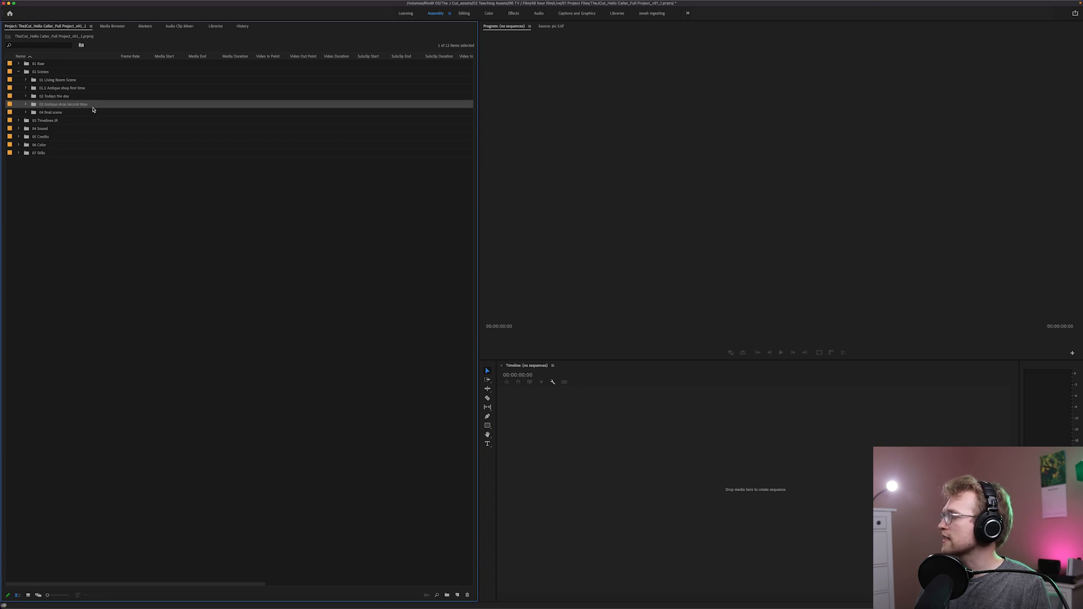
pyautogui.click(38, 114)
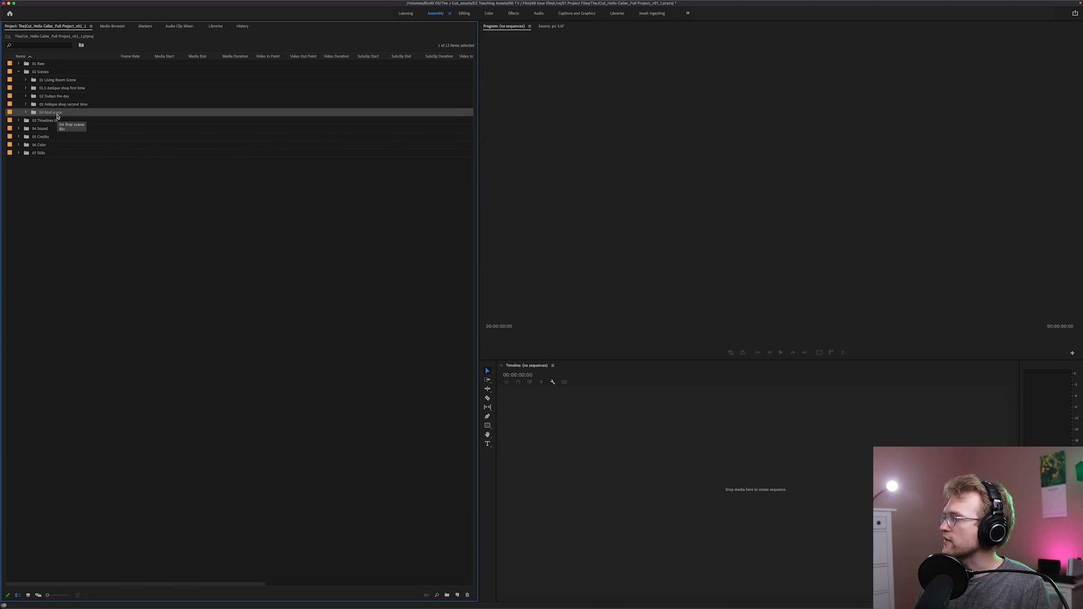
# Compare the 1A_01.MP4Multicam clip in 01 Living Room Scene with its raw 1A_01 video and audio, and collapse 01 Raw
pyautogui.click(25, 81)
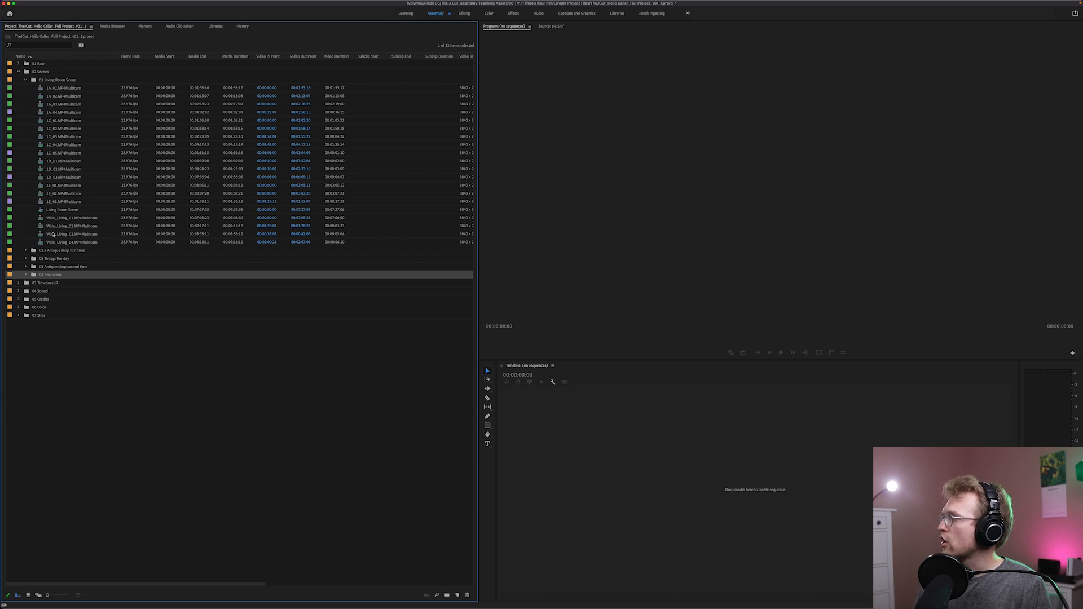
pyautogui.click(46, 89)
pyautogui.click(19, 64)
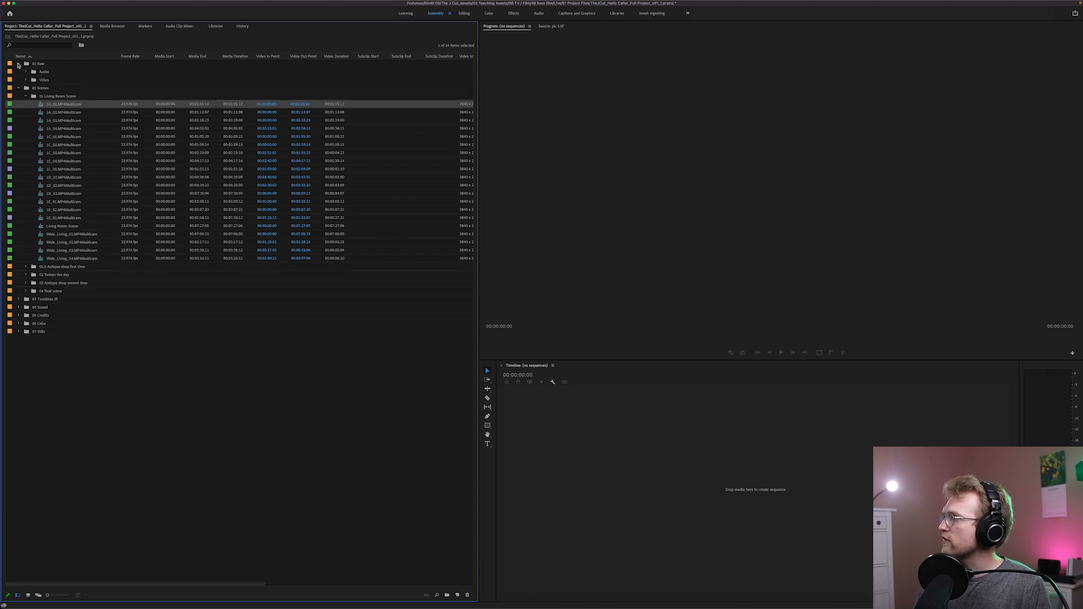
pyautogui.click(26, 81)
pyautogui.click(40, 89)
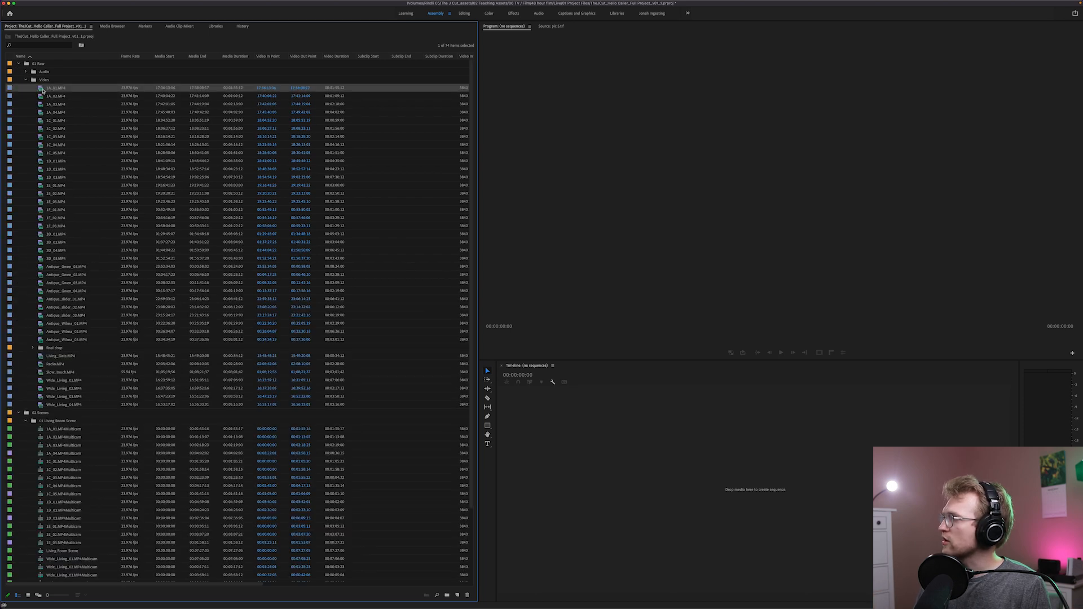
pyautogui.click(42, 431)
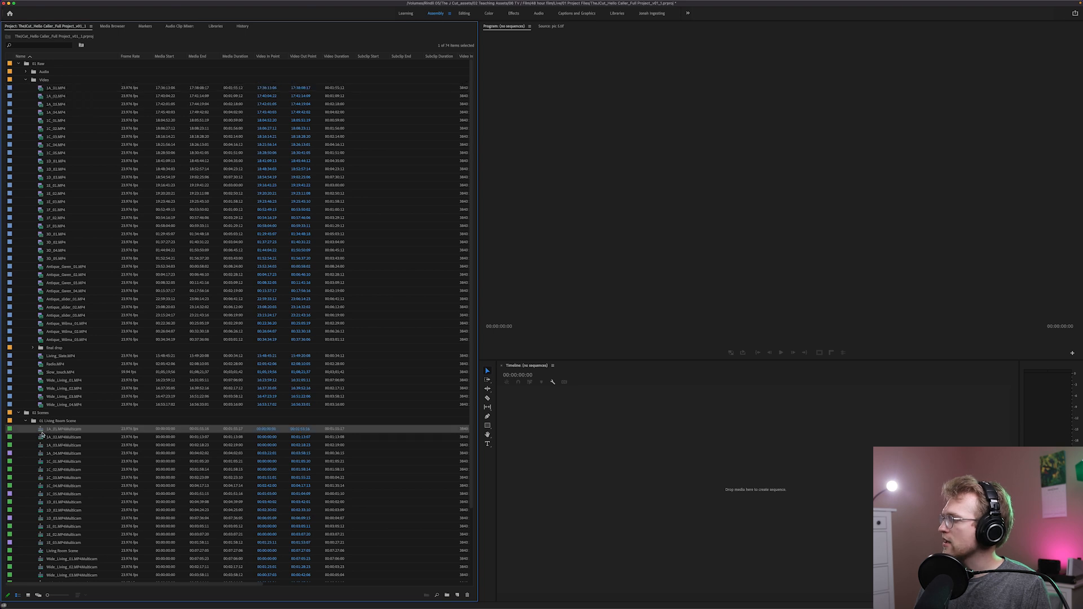
pyautogui.click(25, 71)
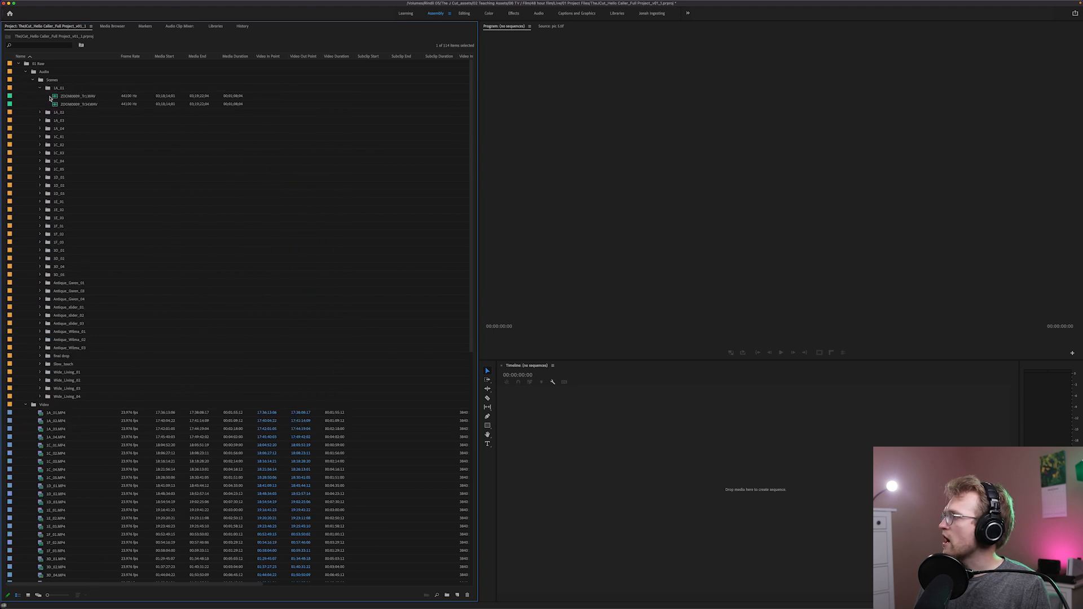
pyautogui.click(25, 71)
pyautogui.click(19, 64)
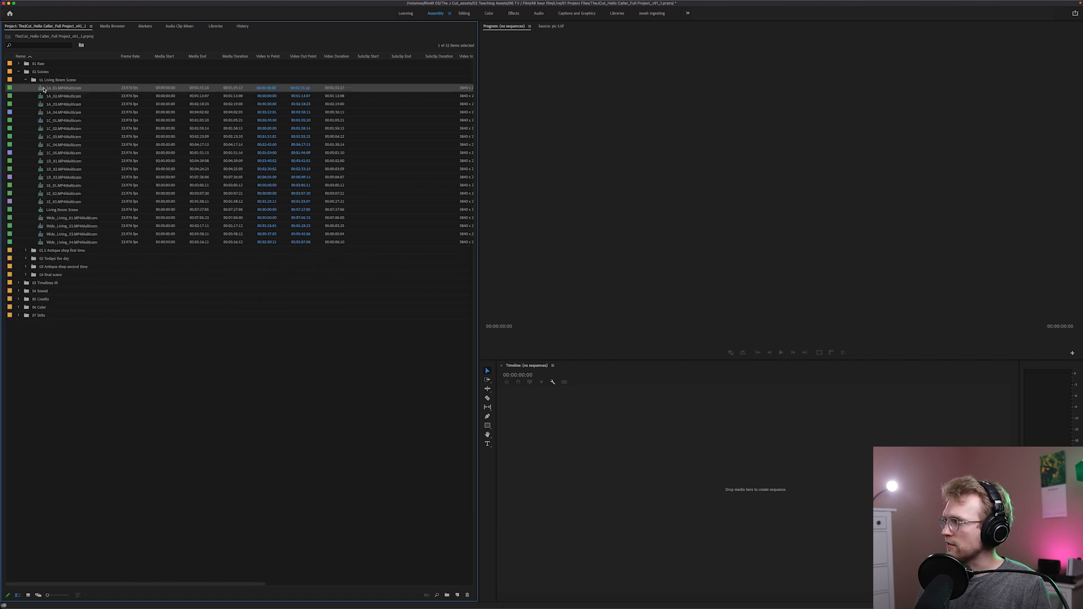
# Open 1A_01.MP4Multicam from 01 Living Room Scene in the Source monitor and recheck the 01 Raw and 01 Living Room Scene bins
pyautogui.doubleClick(43, 91)
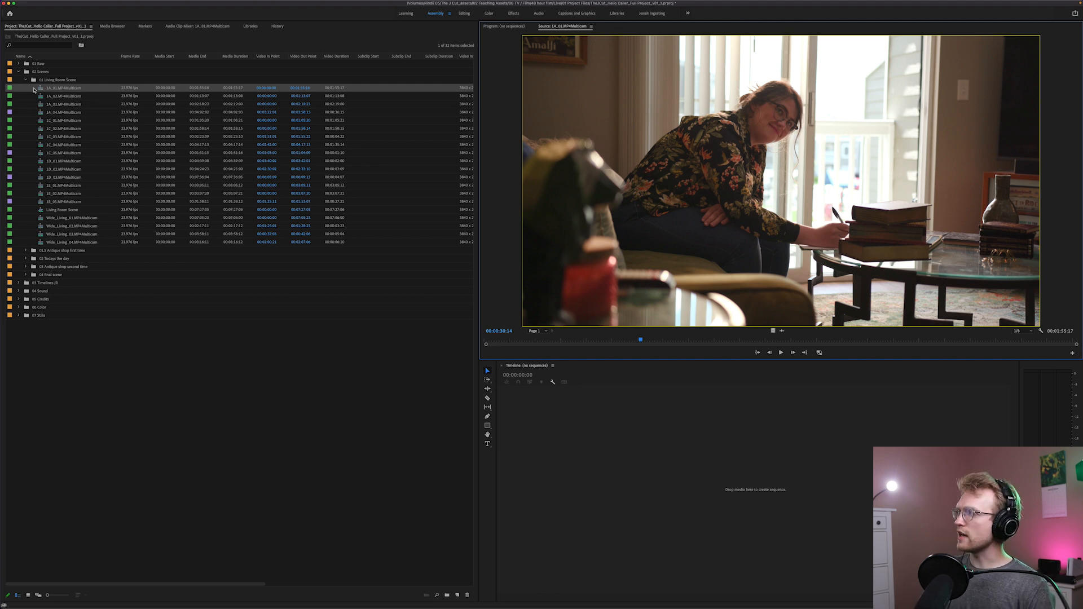
pyautogui.click(18, 64)
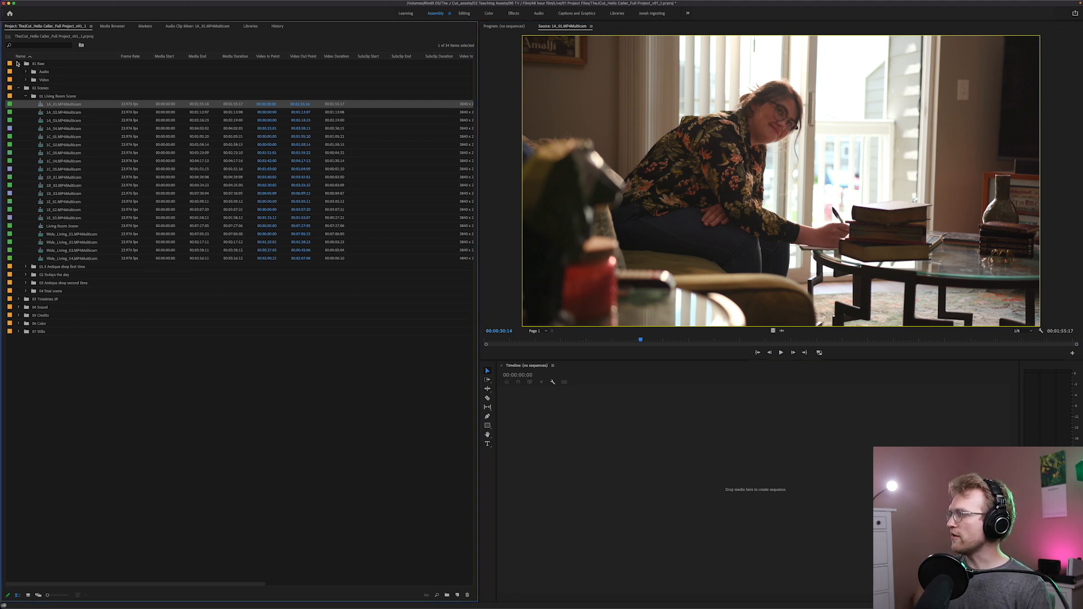
pyautogui.click(18, 63)
pyautogui.click(25, 79)
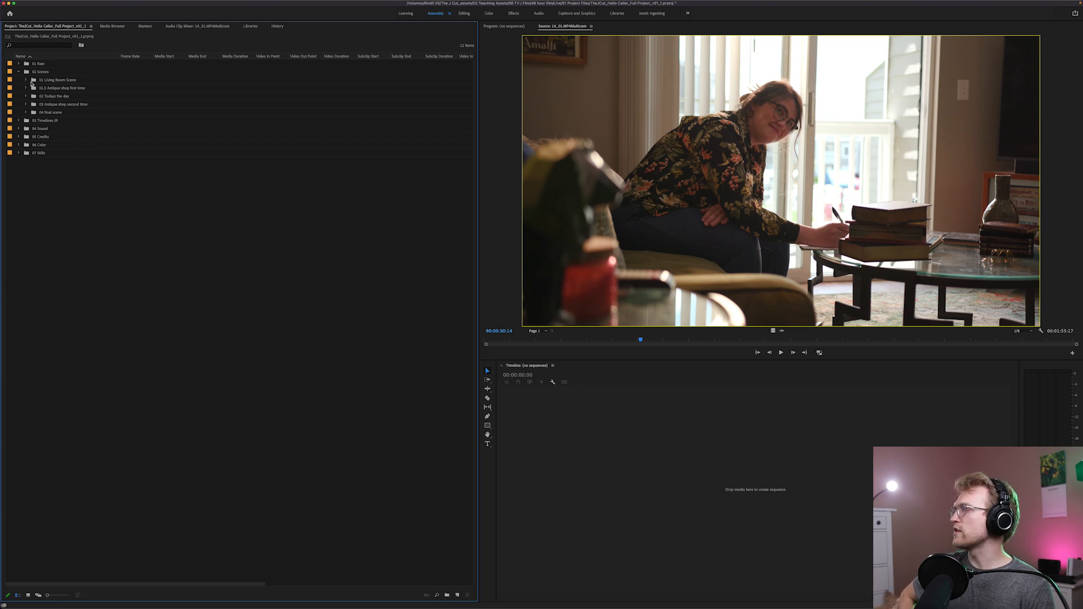
pyautogui.click(25, 79)
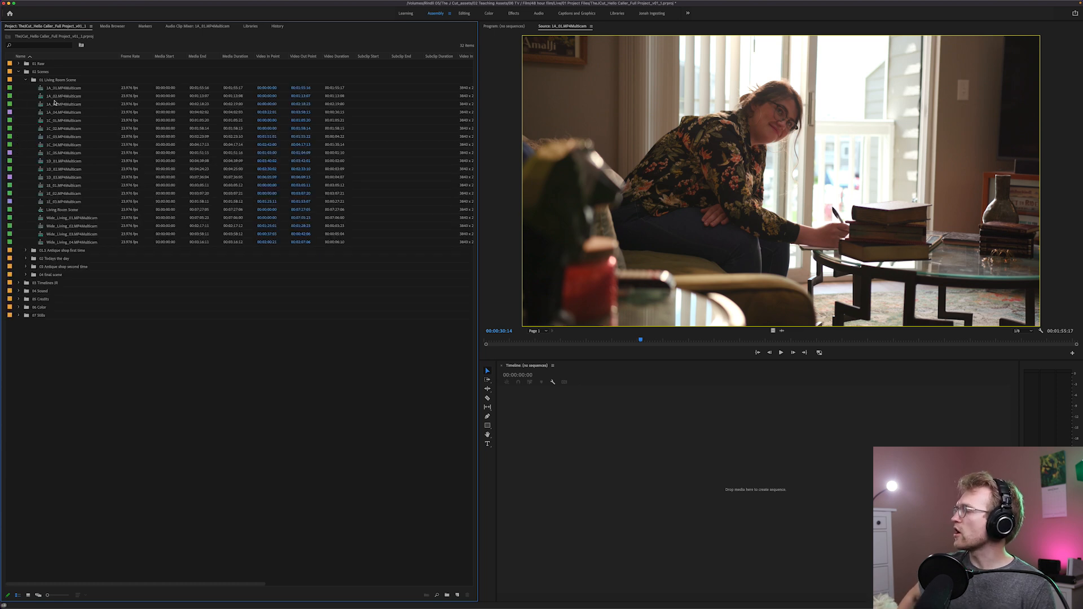
# Widen the Description column between Name and Frame Rate and select the description cell of 1A_01.MP4Multicam
pyautogui.moveTo(120, 56); pyautogui.dragTo(205, 55)
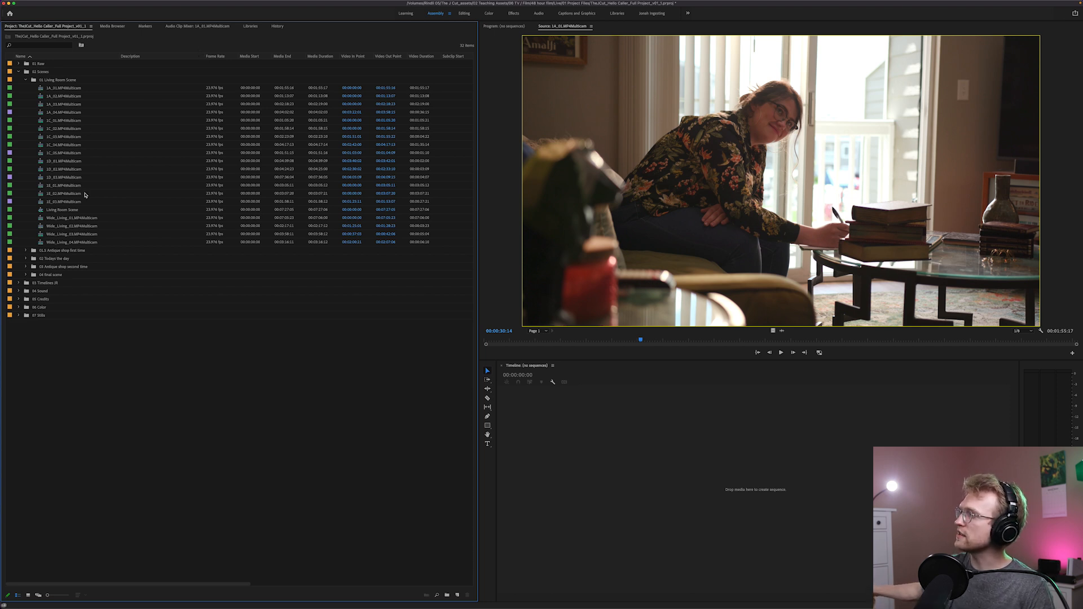
pyautogui.click(128, 89)
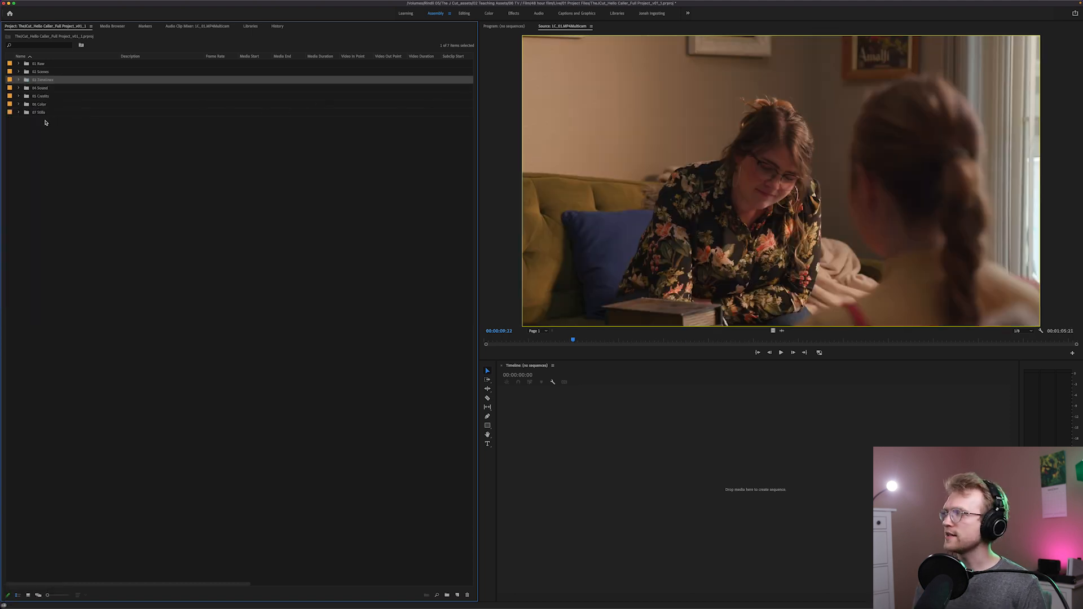
# Expand 03 Timelines and its 01 Scenes bin, check the two Antique Shop 2 sequences in 03 Antique 2, and collapse that bin
pyautogui.click(18, 80)
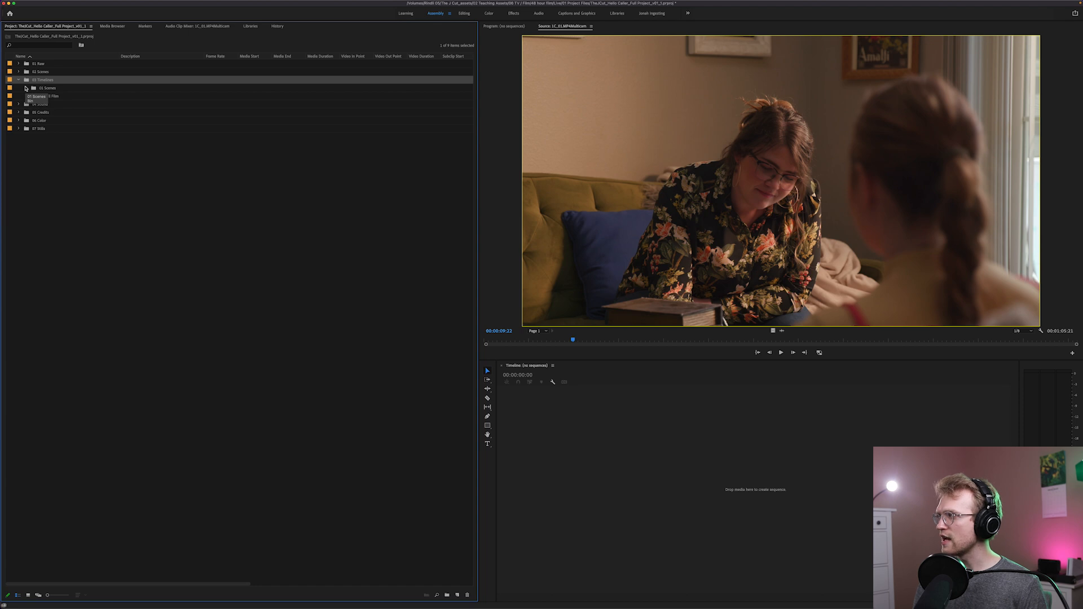
pyautogui.click(26, 89)
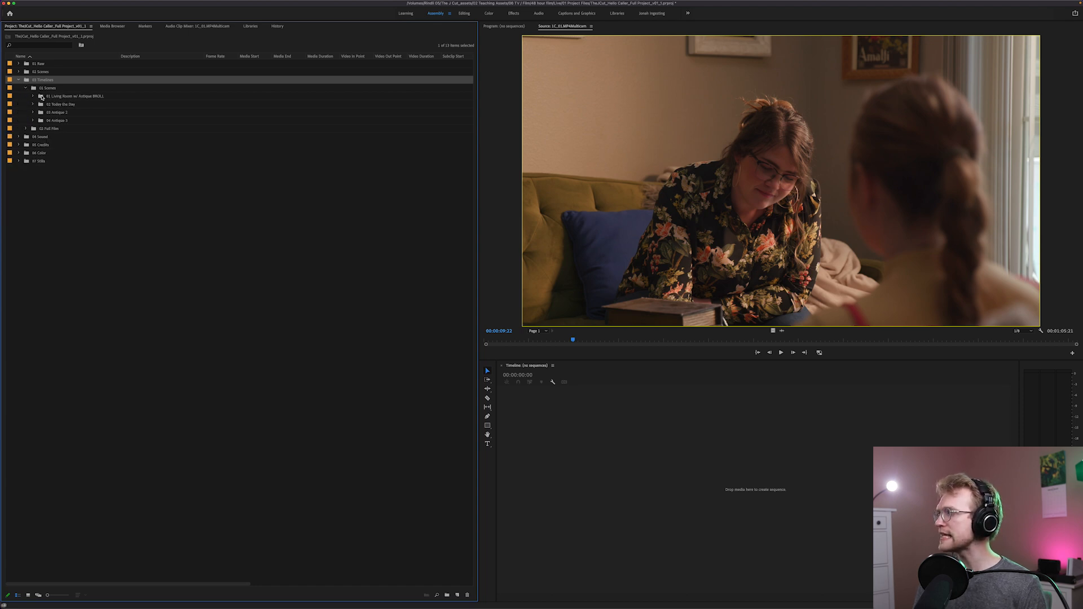
pyautogui.click(32, 97)
pyautogui.click(33, 96)
pyautogui.click(33, 113)
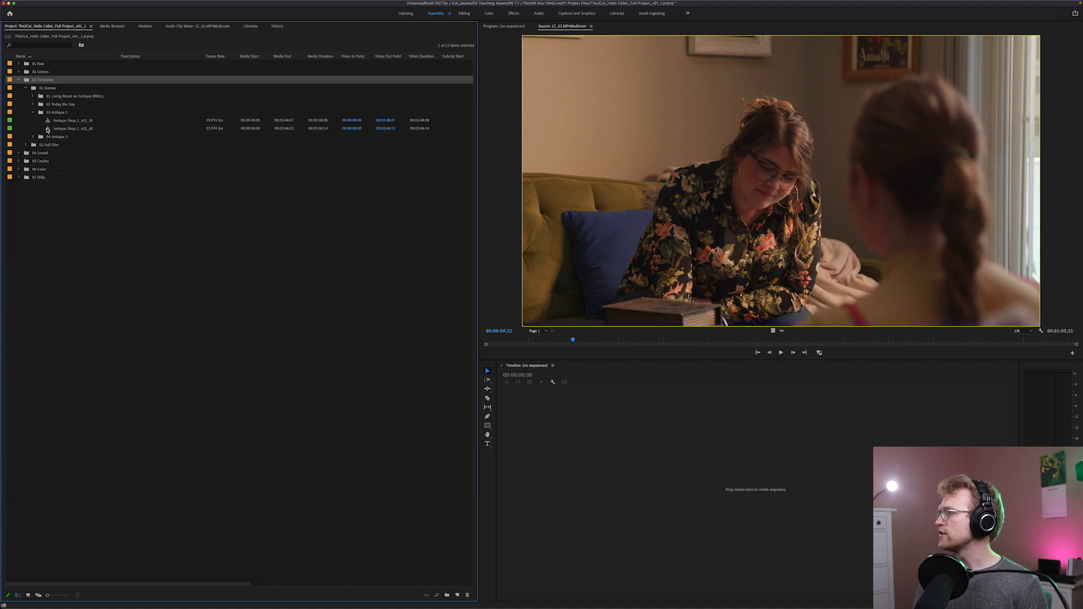
pyautogui.click(70, 121)
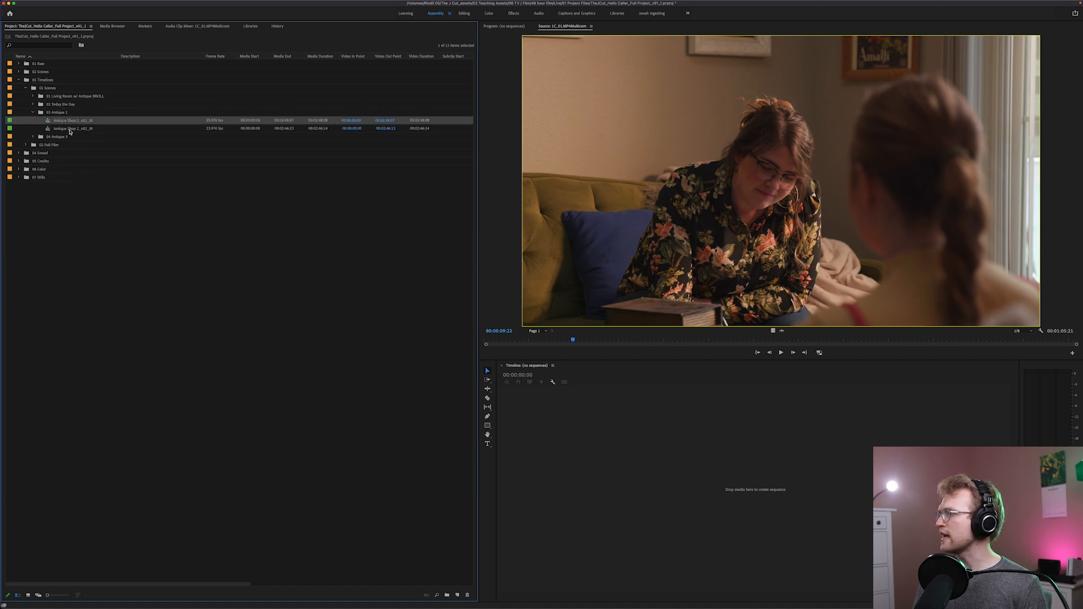
pyautogui.click(72, 130)
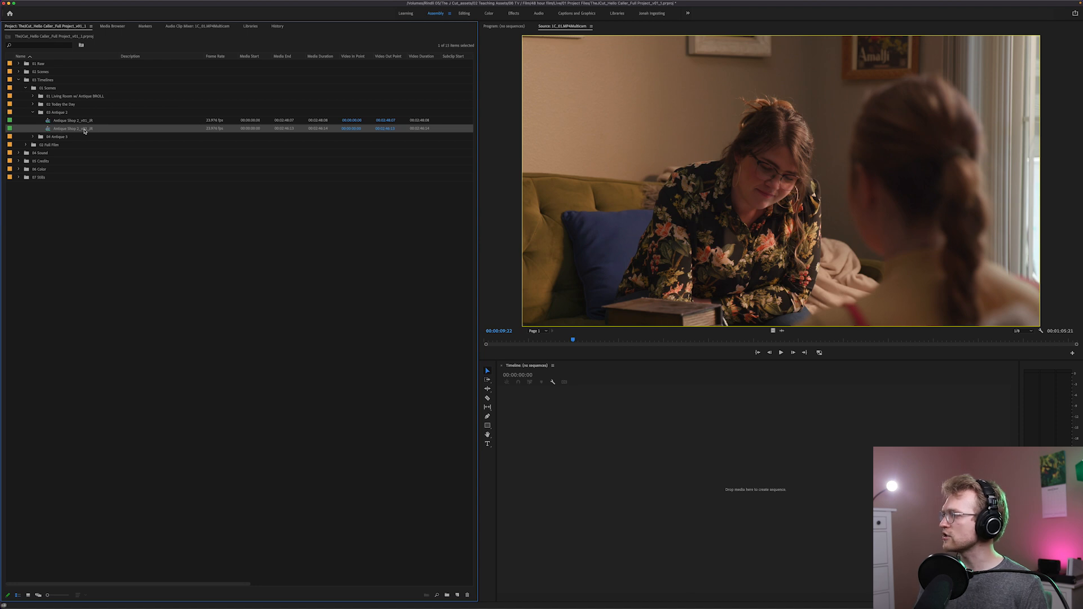
pyautogui.click(35, 114)
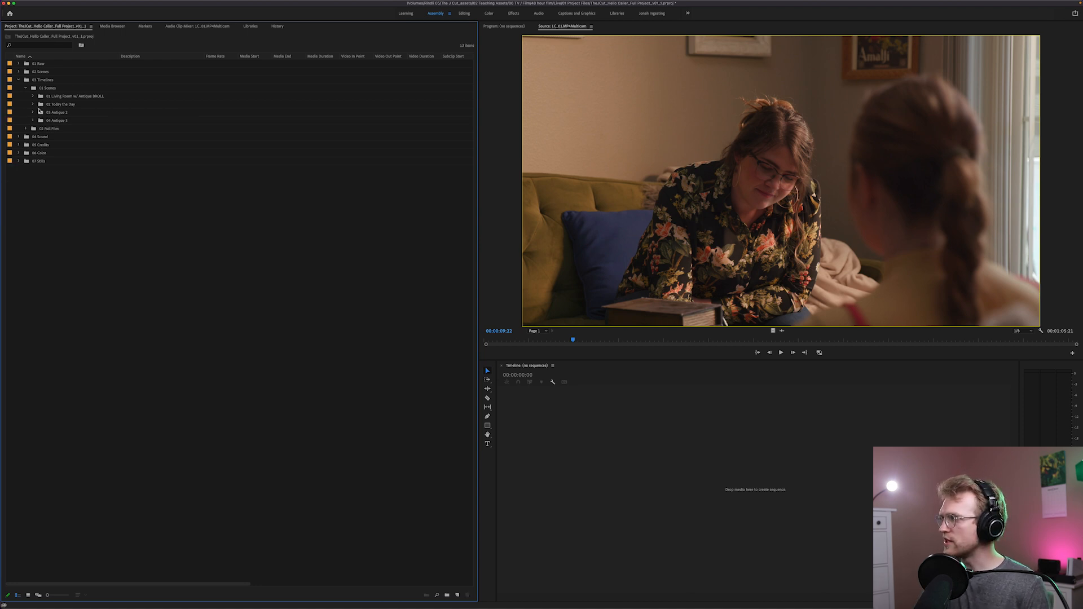
# Expand the Full Film bin and go through its sequence versions from v01 to the SOUND, COLOR and Little Touches versions
pyautogui.click(33, 129)
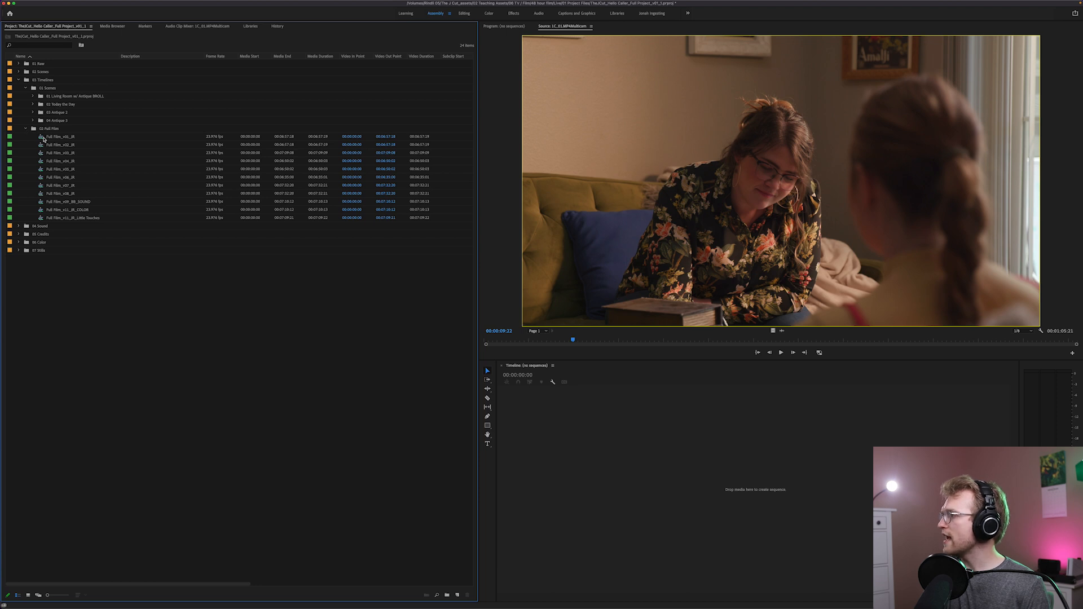
pyautogui.click(42, 138)
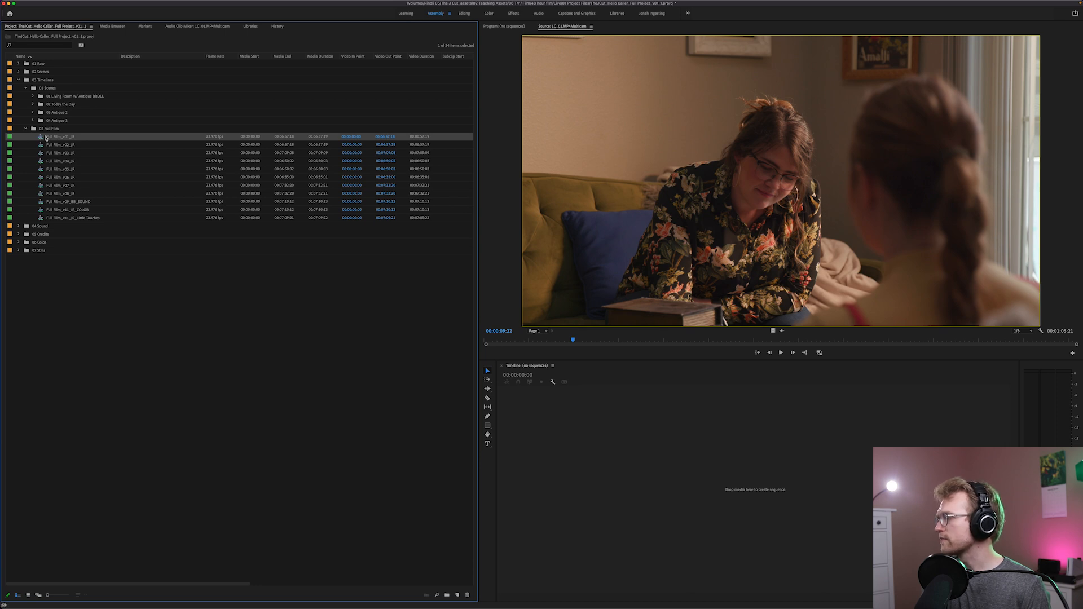
pyautogui.click(43, 219)
pyautogui.click(40, 195)
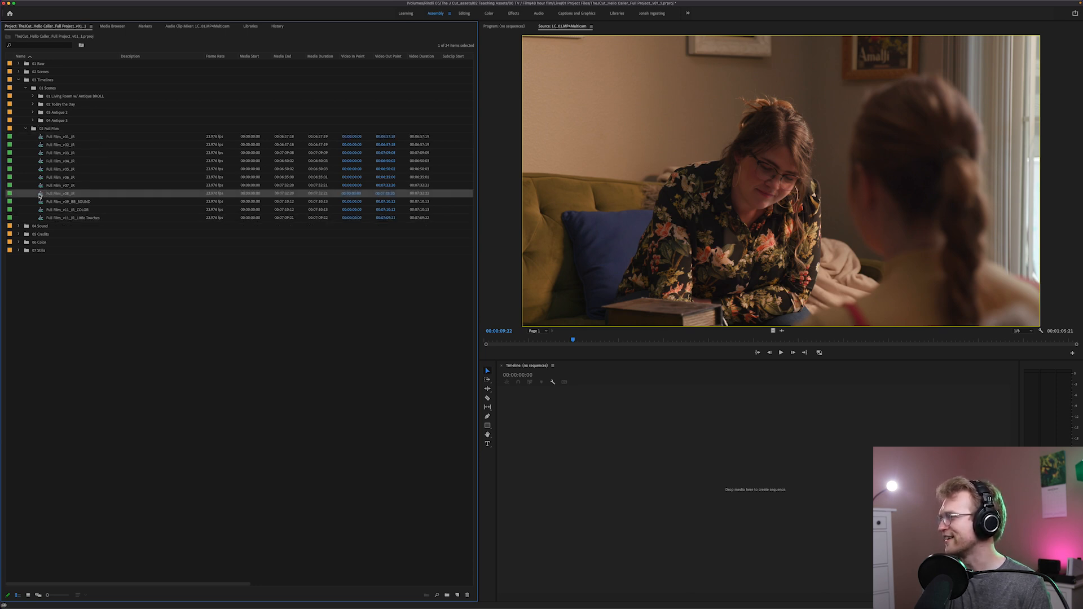
pyautogui.click(61, 204)
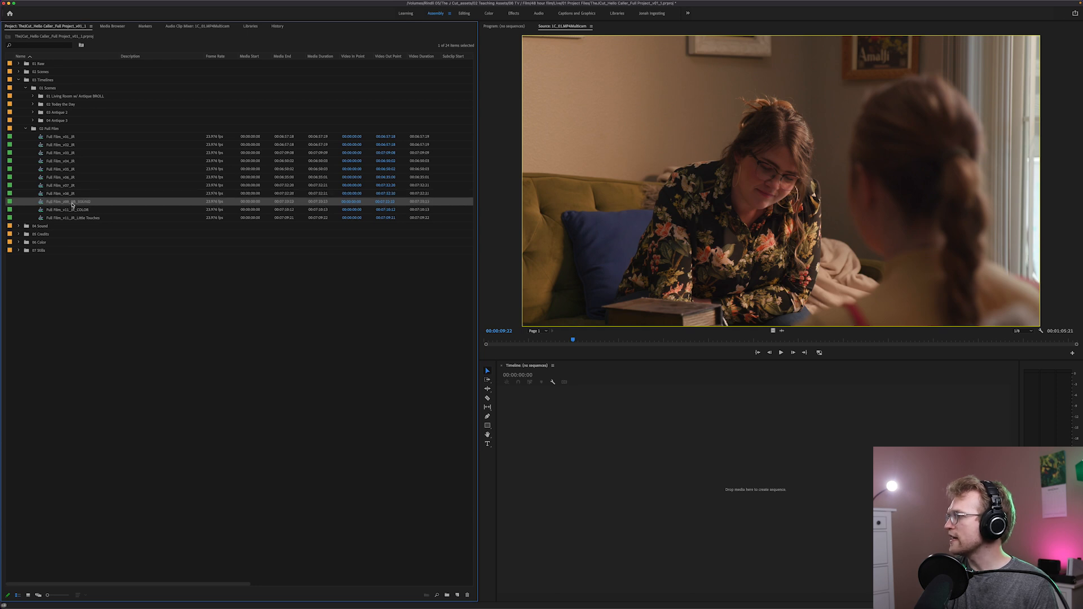
pyautogui.click(58, 211)
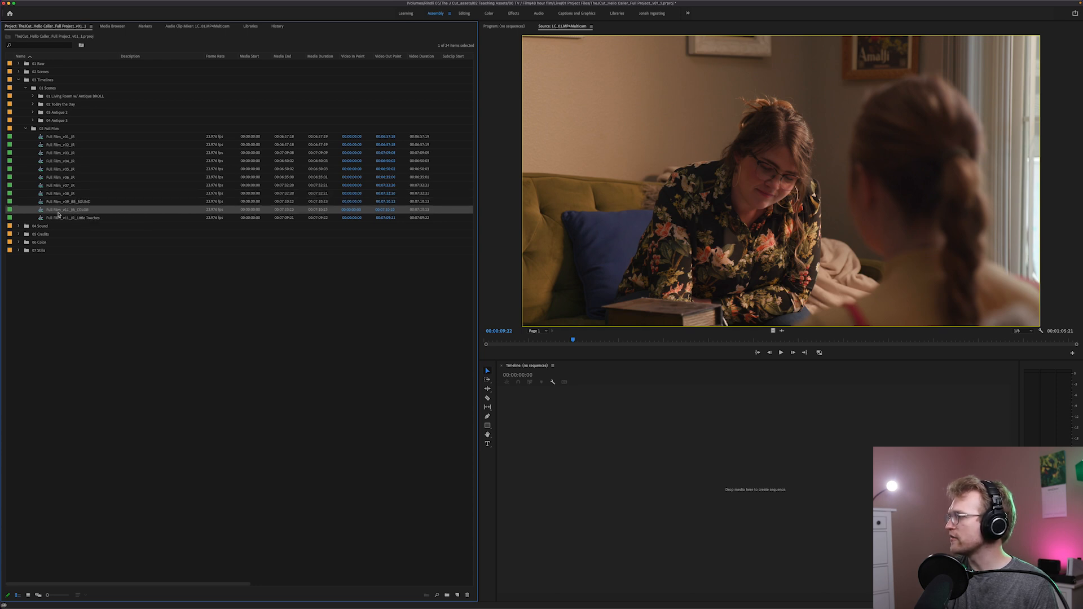
pyautogui.click(55, 195)
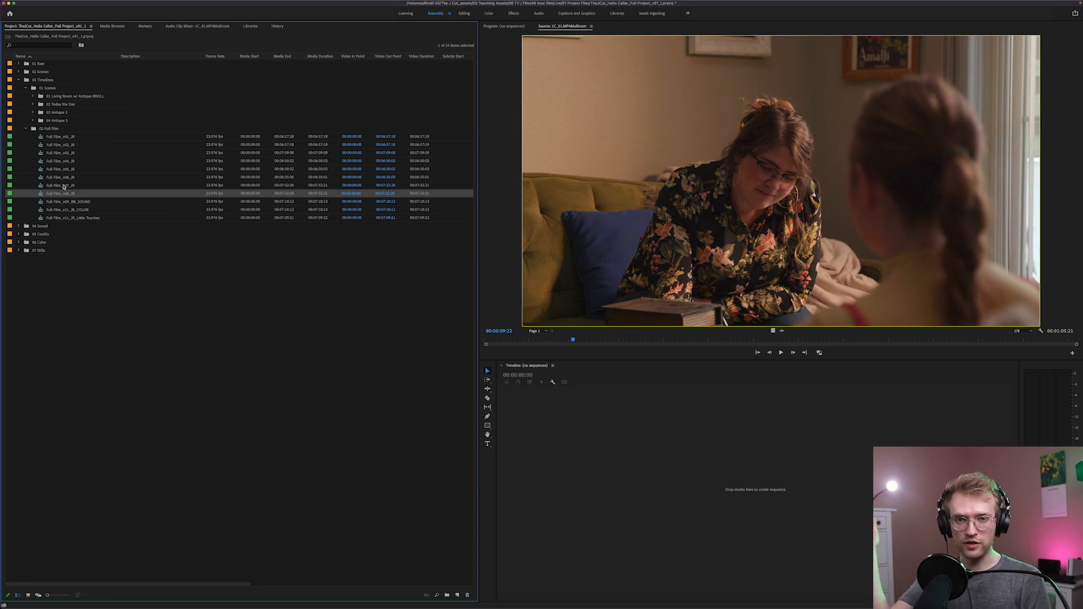
pyautogui.click(43, 203)
pyautogui.click(41, 210)
pyautogui.click(40, 218)
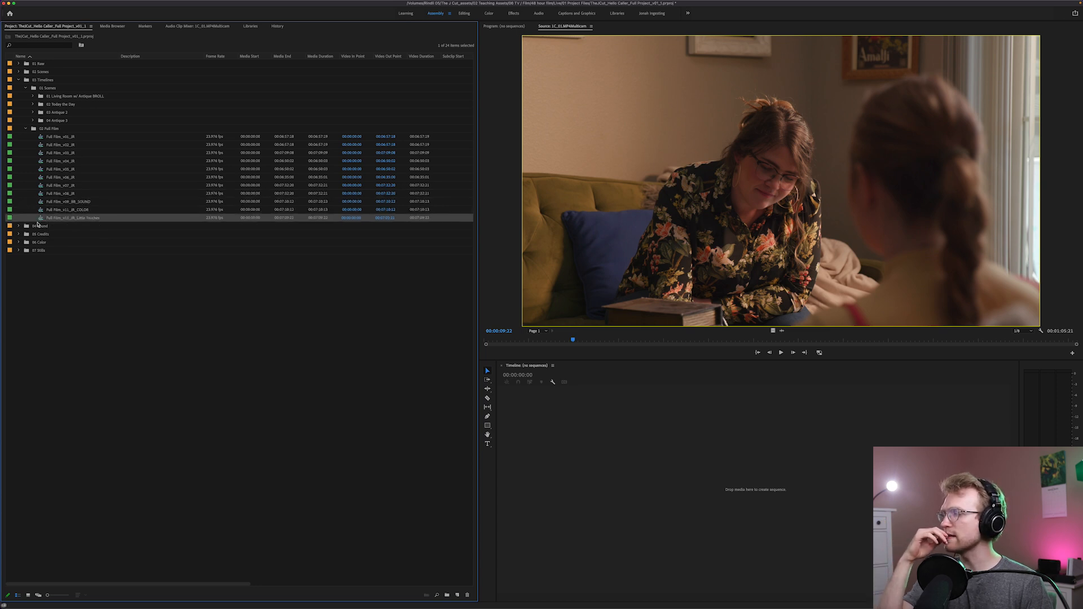
# Collapse 03 Timelines and examine the sound effects and music files in the 01 SFX bin of 04 Sound
pyautogui.click(18, 79)
pyautogui.click(19, 88)
pyautogui.click(26, 96)
pyautogui.click(41, 106)
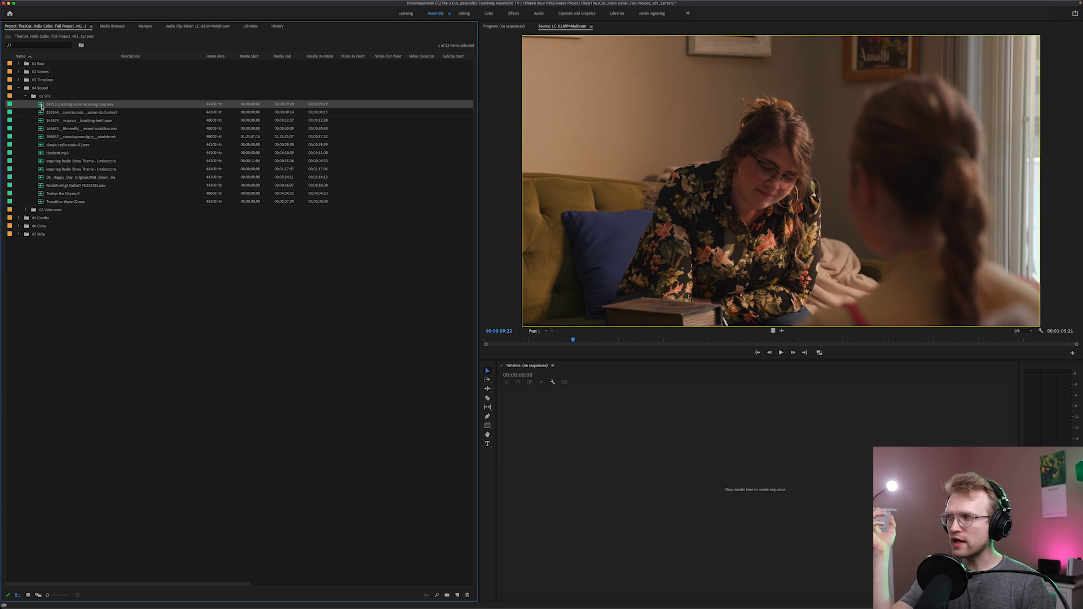
pyautogui.click(42, 162)
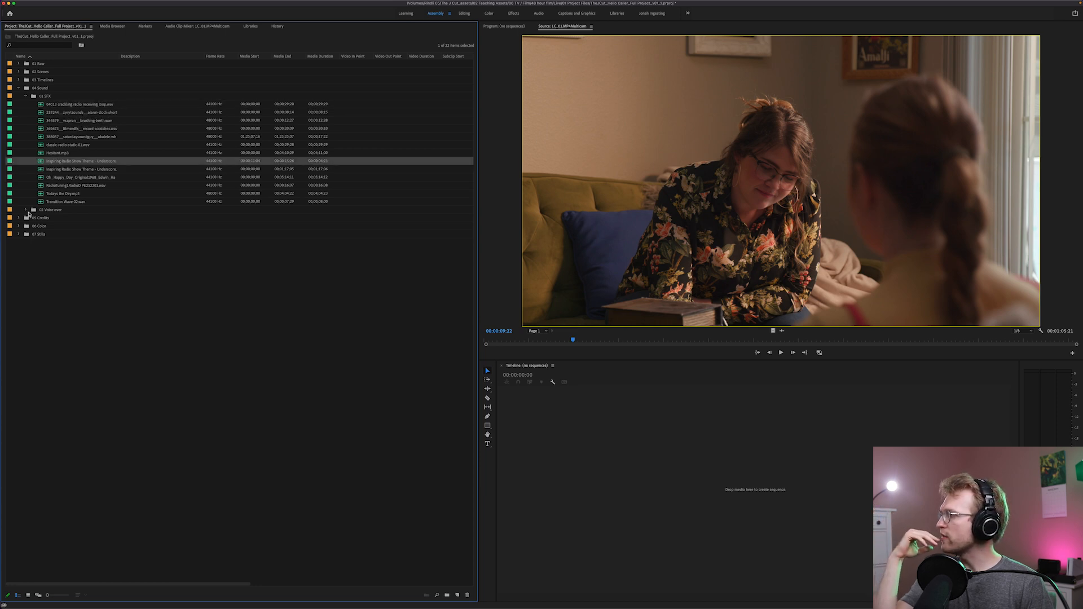
# Expand 02 Voice over in 04 Sound, check the recording in its first numbered sub-bin, and collapse 02 Voice over
pyautogui.click(26, 211)
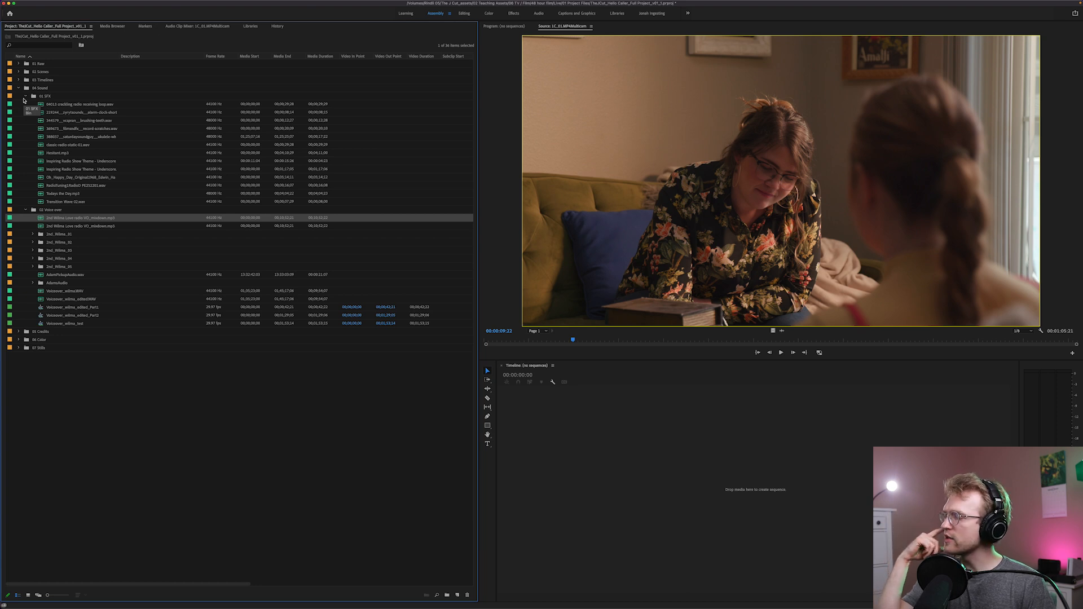
pyautogui.click(34, 234)
pyautogui.click(54, 243)
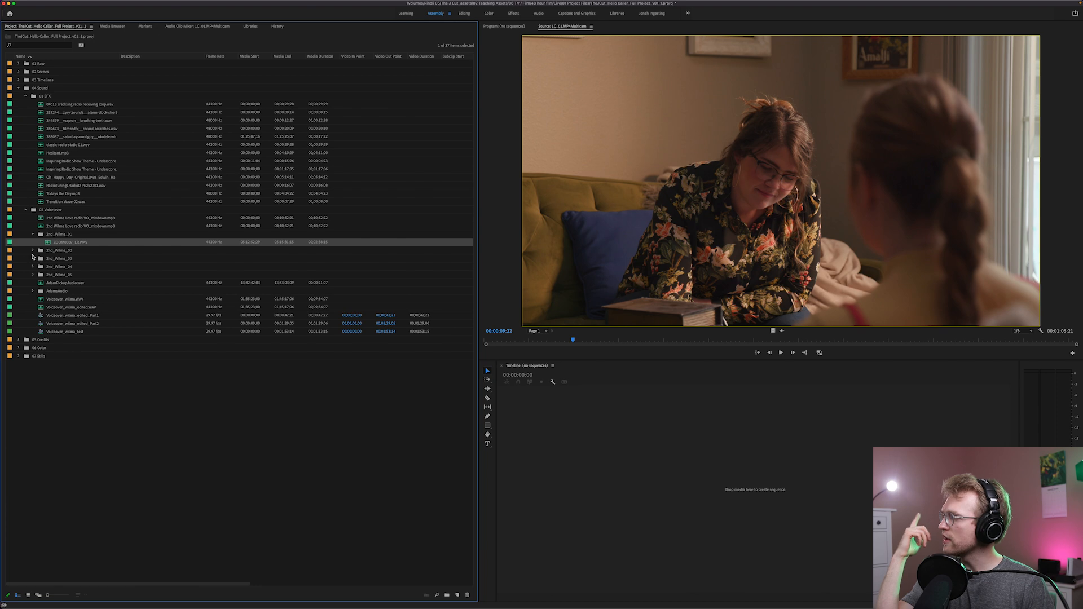
pyautogui.click(43, 212)
pyautogui.click(25, 210)
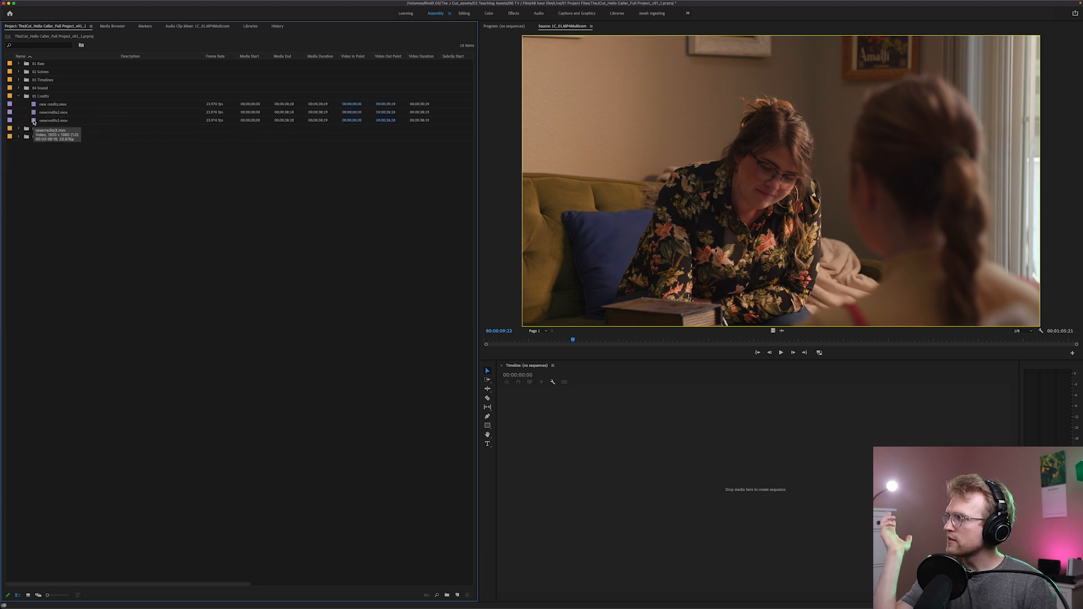
# Preview the third clip of 05 Credits and FromColor.mov from 06 Color in the Source monitor, and collapse 06 Color
pyautogui.doubleClick(34, 121)
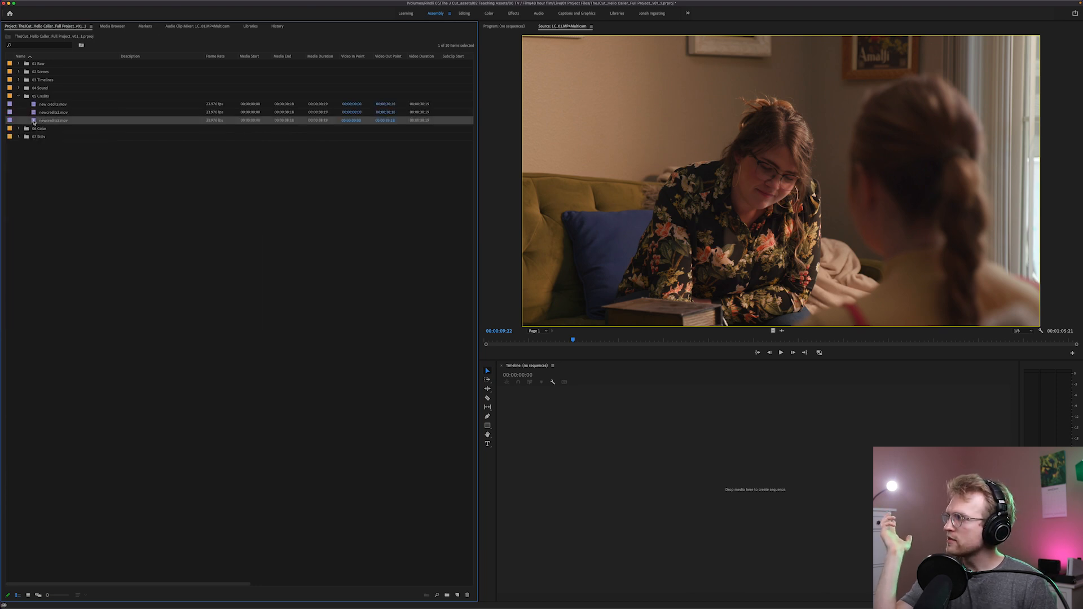
pyautogui.moveTo(553, 334); pyautogui.dragTo(725, 332)
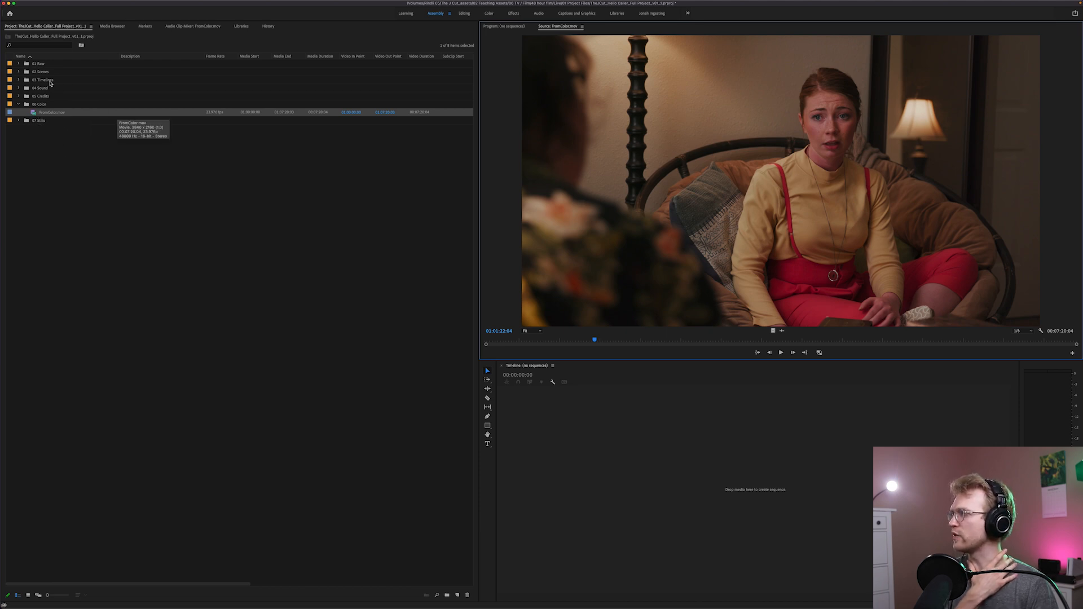
pyautogui.click(18, 106)
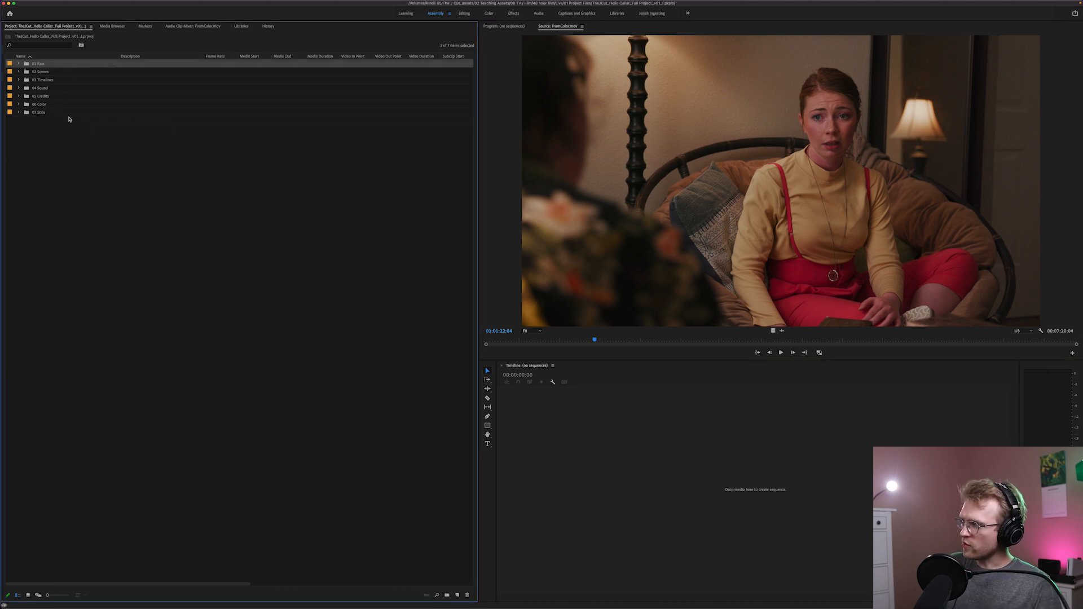
# Go through the collapsed top-level bins one by one from 02 Scenes and 03 Timelines down to the last bin
pyautogui.click(45, 73)
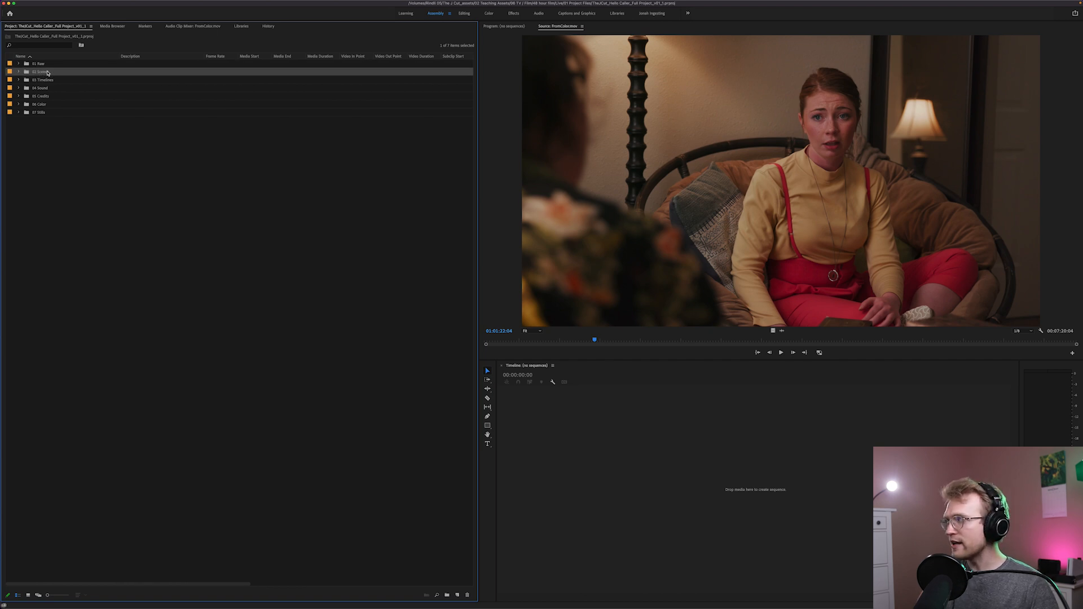
pyautogui.click(45, 81)
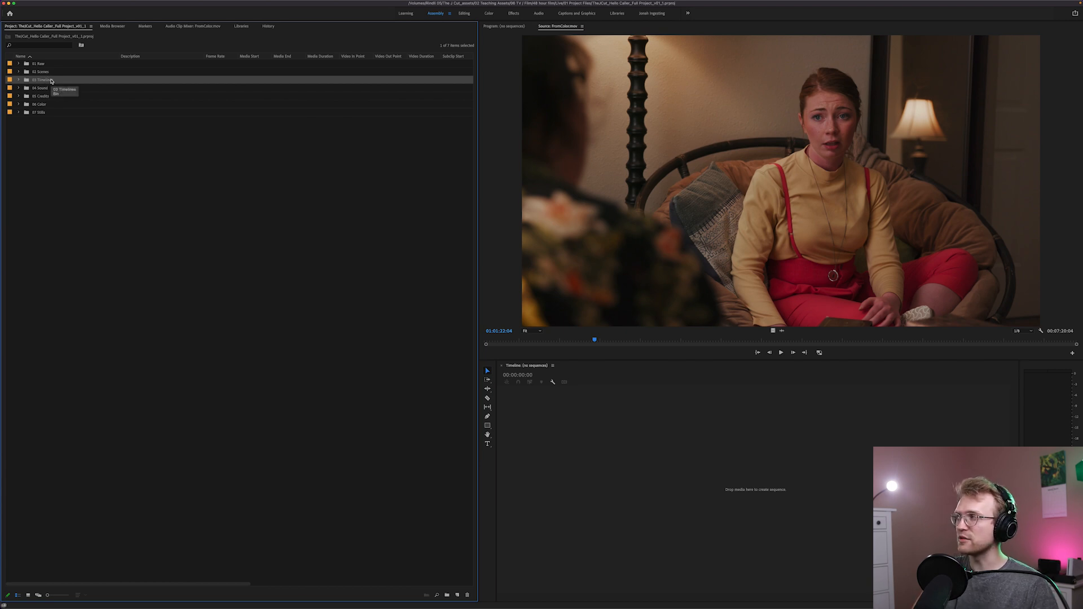
pyautogui.press('Down')
pyautogui.press('Down')
pyautogui.click(43, 105)
pyautogui.click(43, 114)
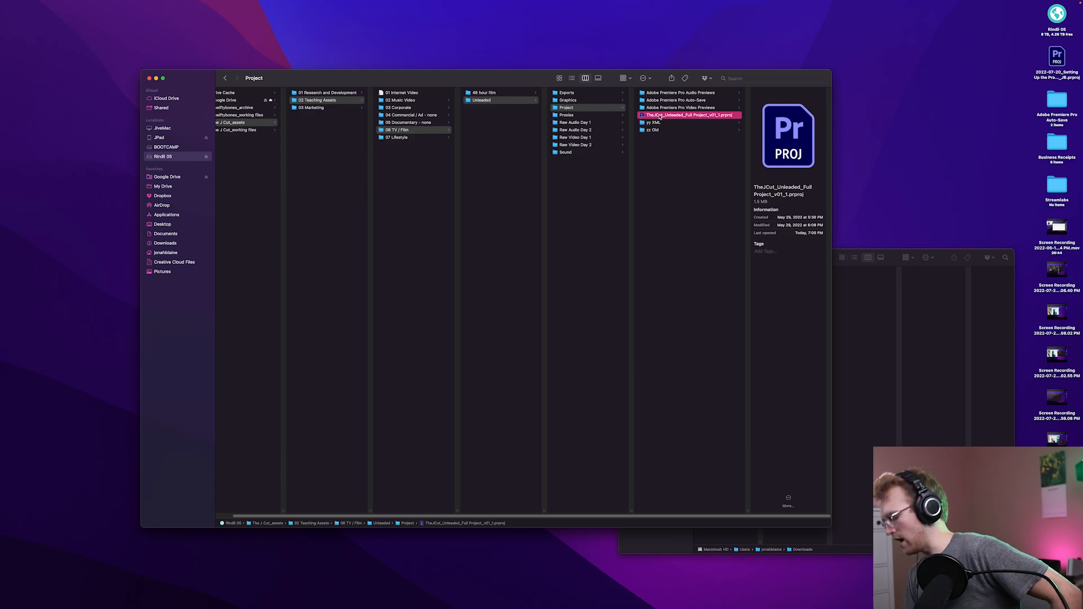
# Open TheJCut_Unleaded_Full Project_v01_1.prproj from the Project folder in Finder and go through its top-level bins from 01 Raw Media to 06 Sequences
pyautogui.doubleClick(660, 115)
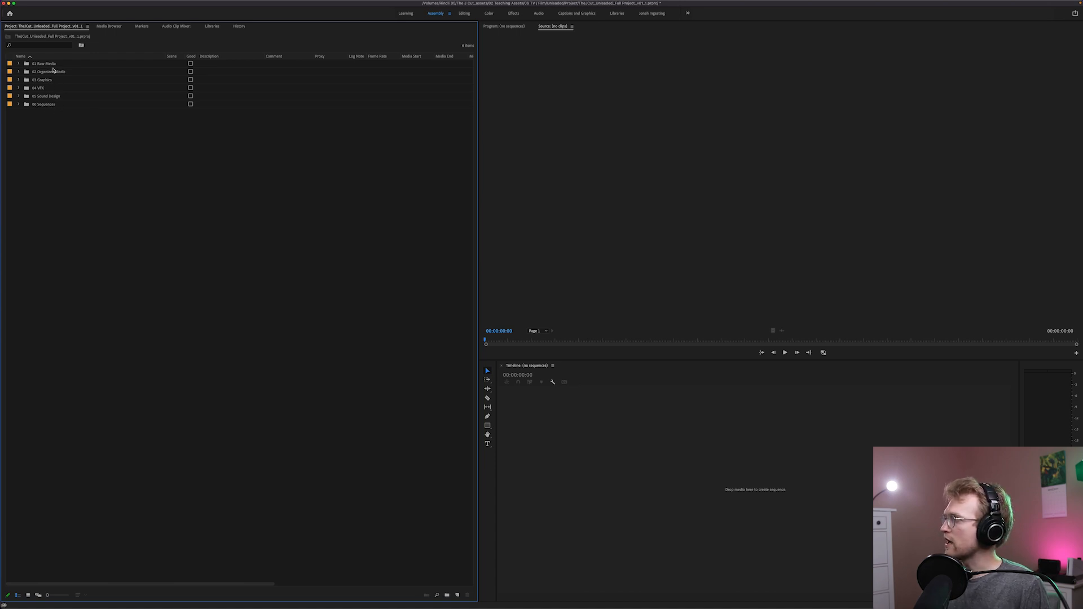
pyautogui.click(60, 64)
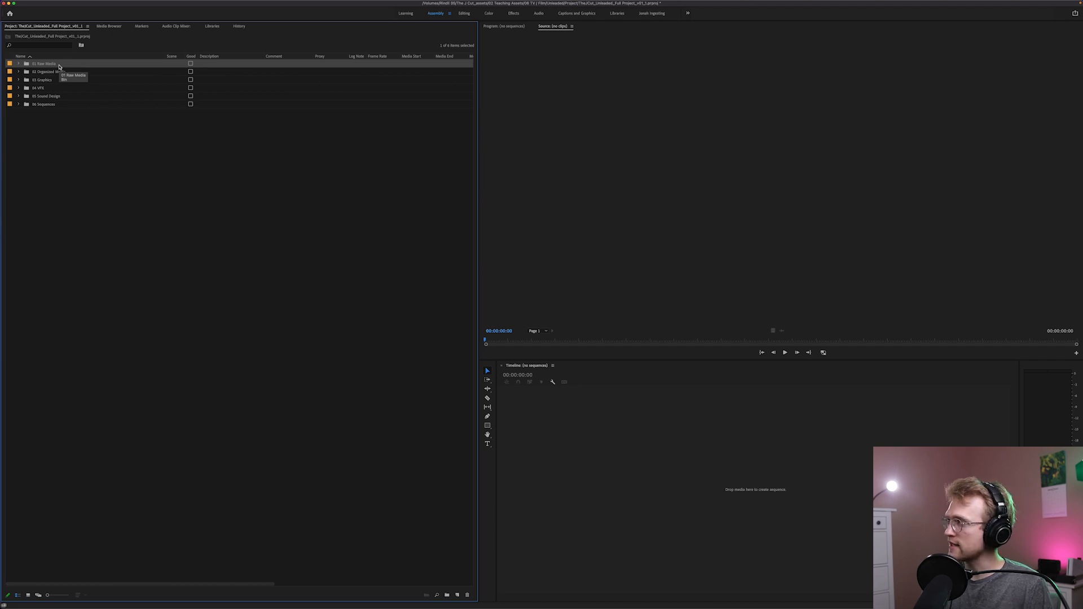
pyautogui.click(63, 73)
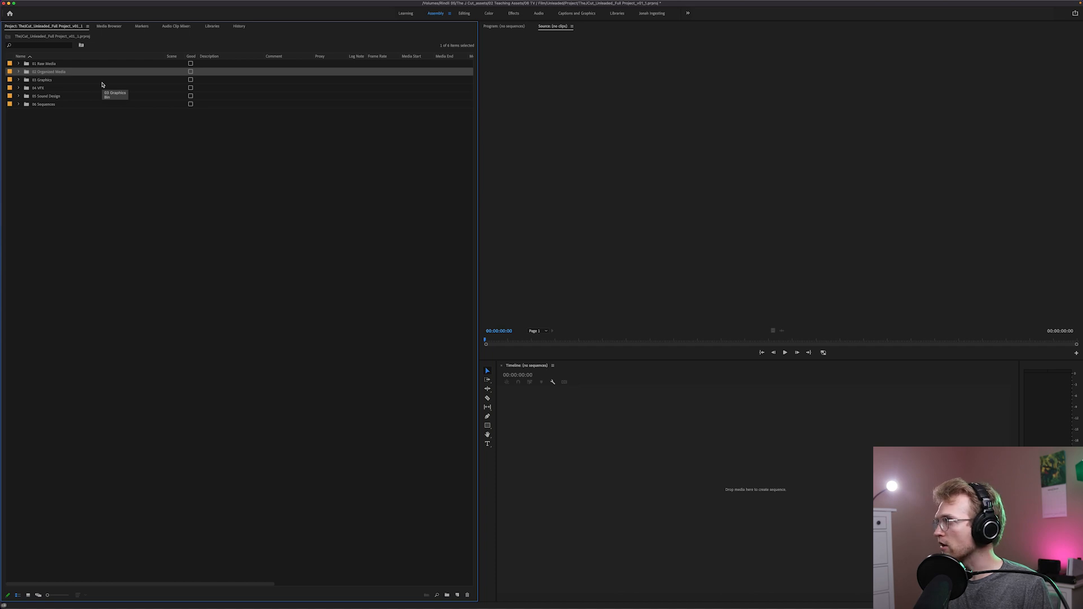
pyautogui.click(49, 81)
pyautogui.click(52, 89)
pyautogui.click(54, 97)
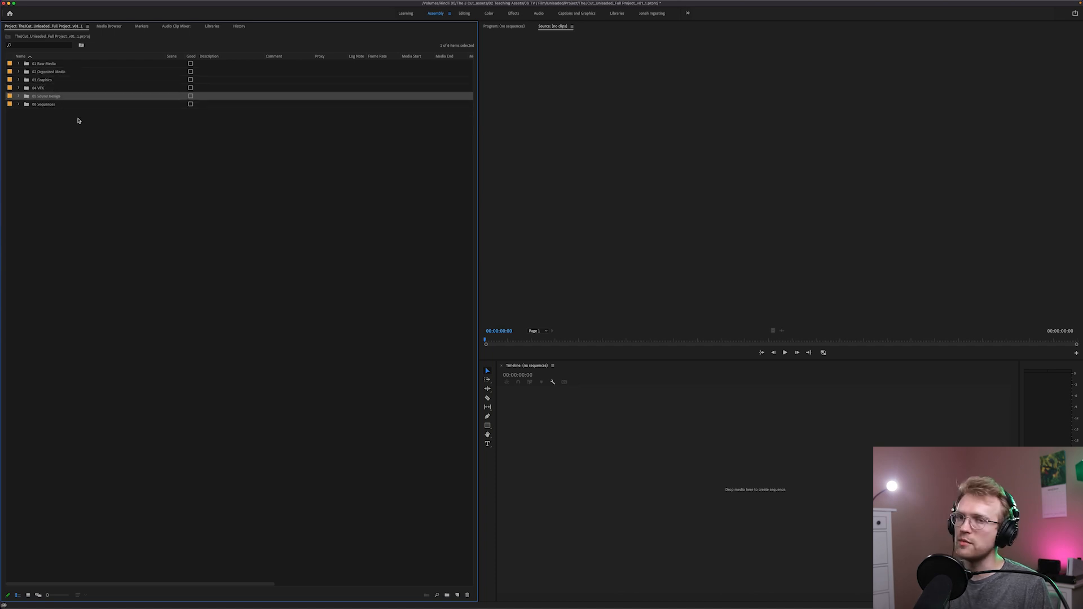
pyautogui.click(49, 104)
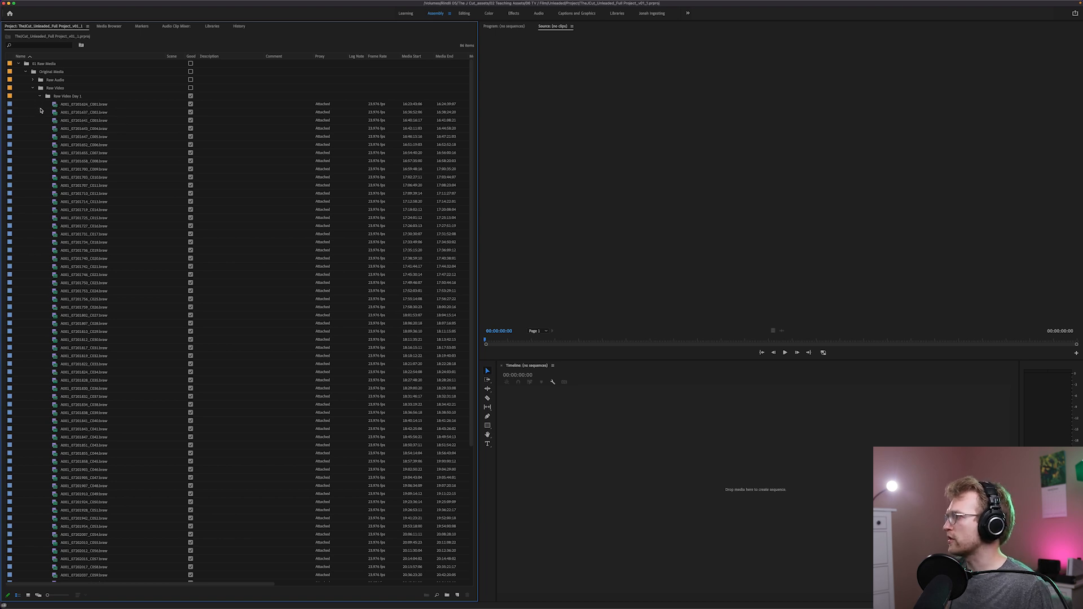
# Collapse Raw Video Day 1 inside 01 Raw Media and compare the Raw Video Day 1 and Raw Video Day 2 bins
pyautogui.click(40, 97)
pyautogui.click(73, 97)
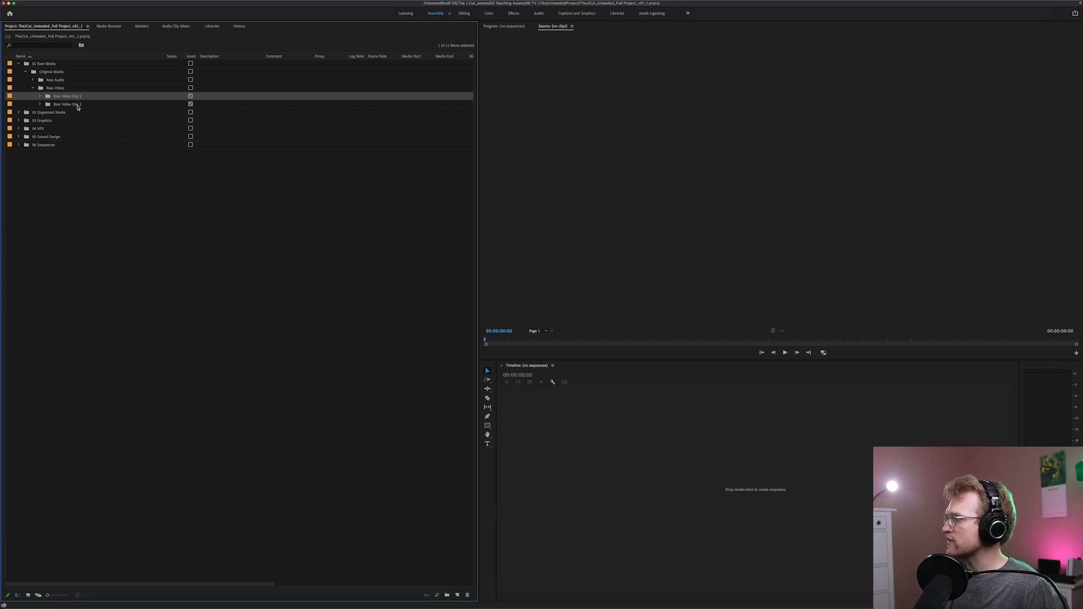
pyautogui.click(78, 105)
pyautogui.click(73, 96)
pyautogui.click(76, 105)
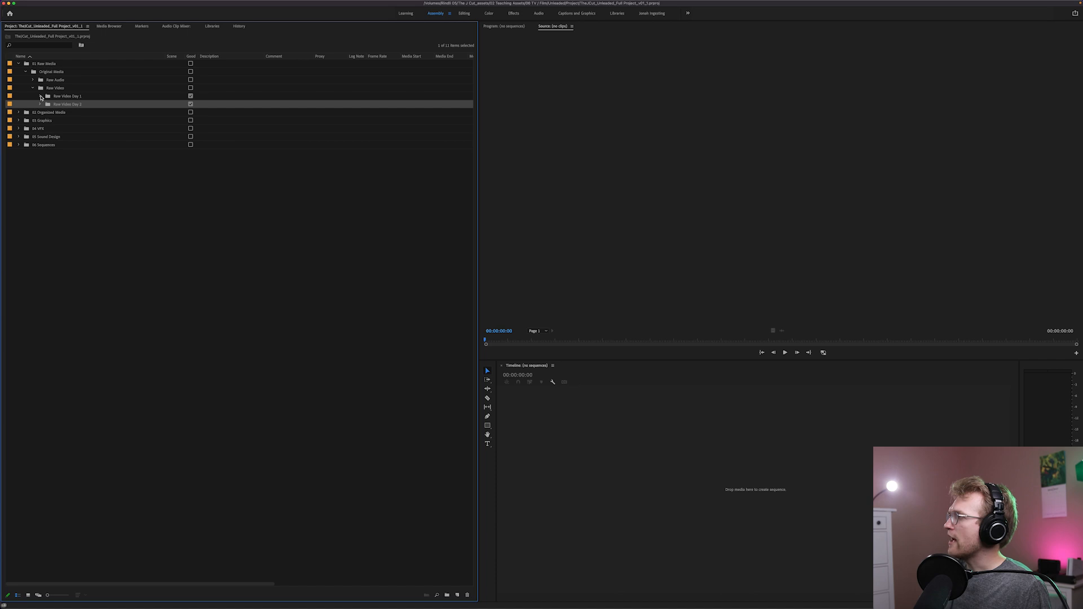
# Expand Raw Video Day 1, look through its camera clips and their naming, and collapse it together with the Raw Video bin
pyautogui.click(41, 96)
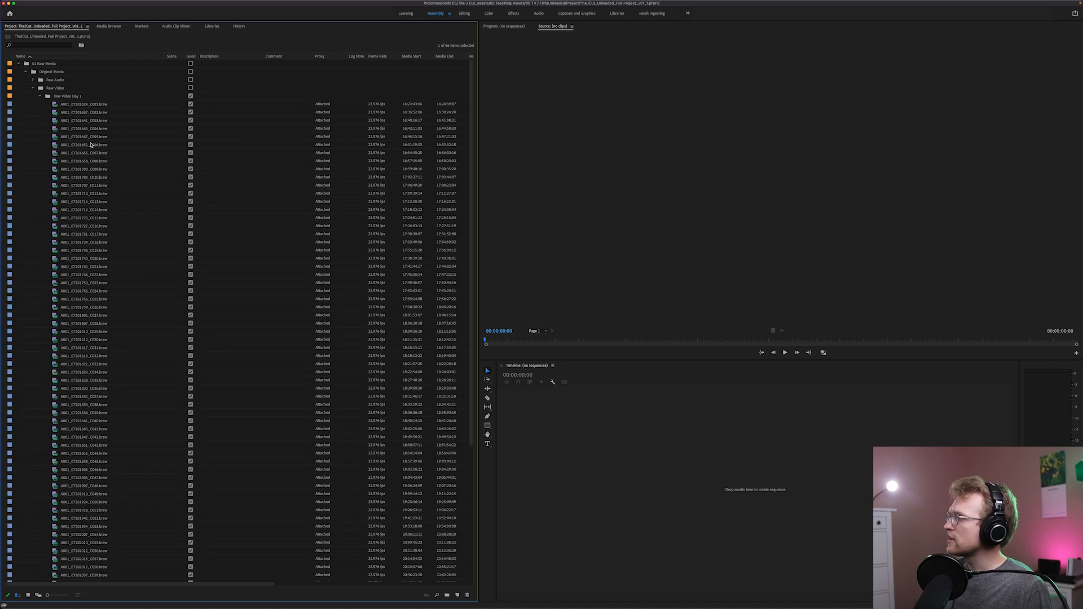
pyautogui.click(79, 105)
pyautogui.click(77, 113)
pyautogui.click(78, 120)
pyautogui.click(79, 136)
pyautogui.click(84, 185)
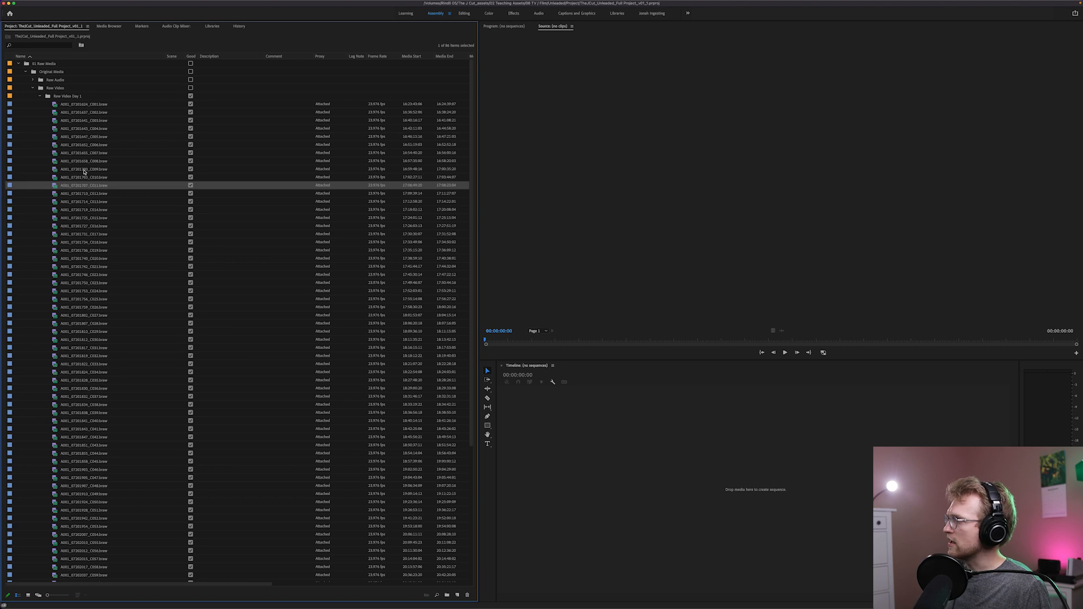
pyautogui.click(63, 105)
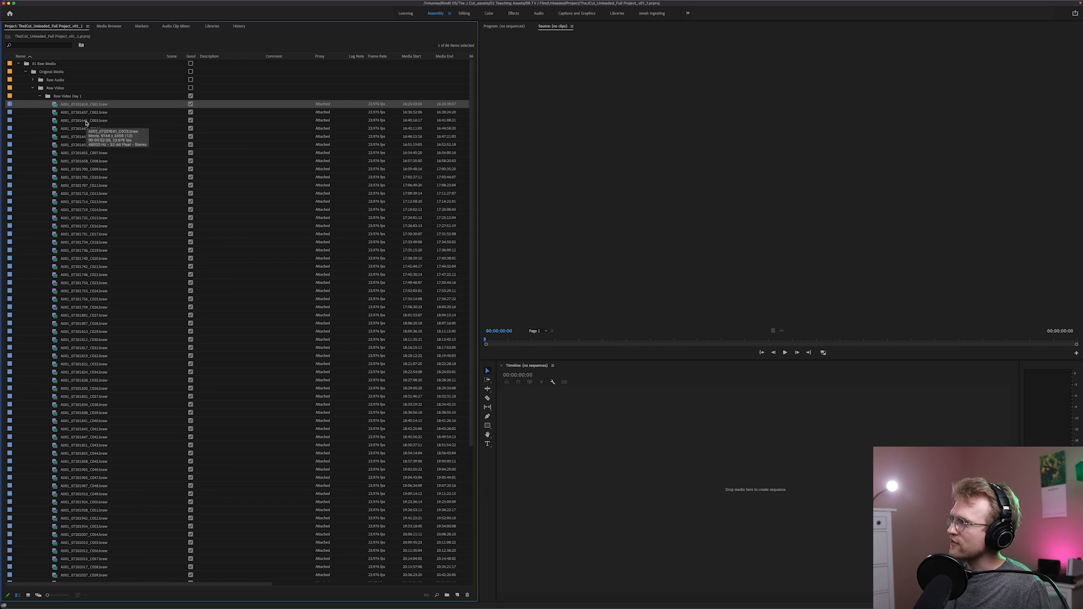
pyautogui.click(39, 96)
pyautogui.click(33, 88)
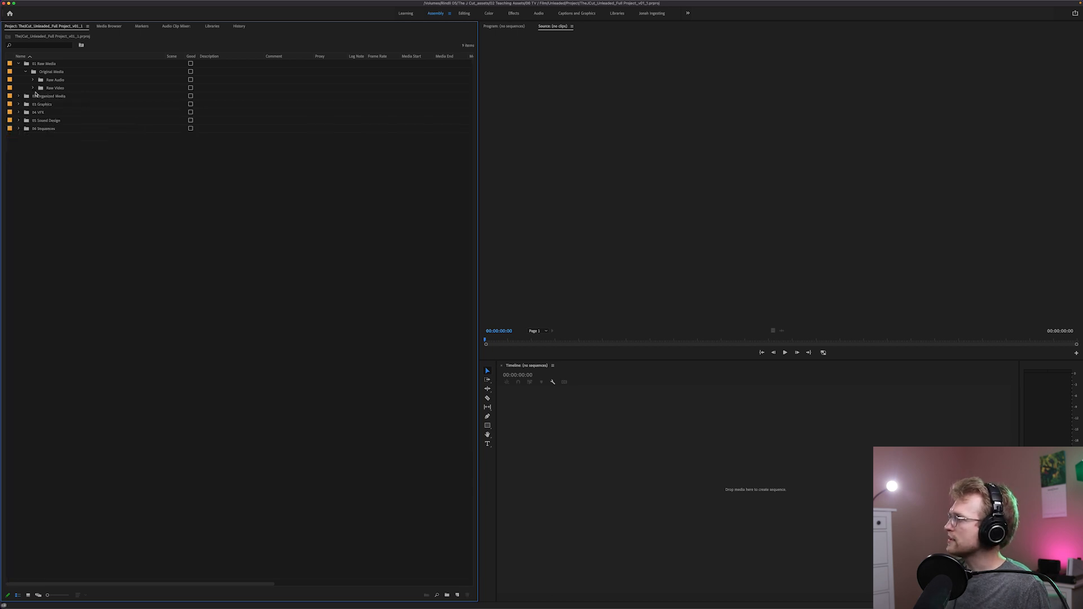
# Check the Raw Audio and Raw Video bins under Original Media and collapse the 01 Raw Media bin
pyautogui.click(33, 79)
pyautogui.click(41, 88)
pyautogui.click(39, 88)
pyautogui.click(33, 79)
pyautogui.click(25, 72)
pyautogui.click(18, 63)
# In 02 Organized Media, preview Outdoor 1 from Gas Station Exterior and look through the Wide and close-up bins of Gas Station Interior
pyautogui.click(18, 72)
pyautogui.doubleClick(40, 88)
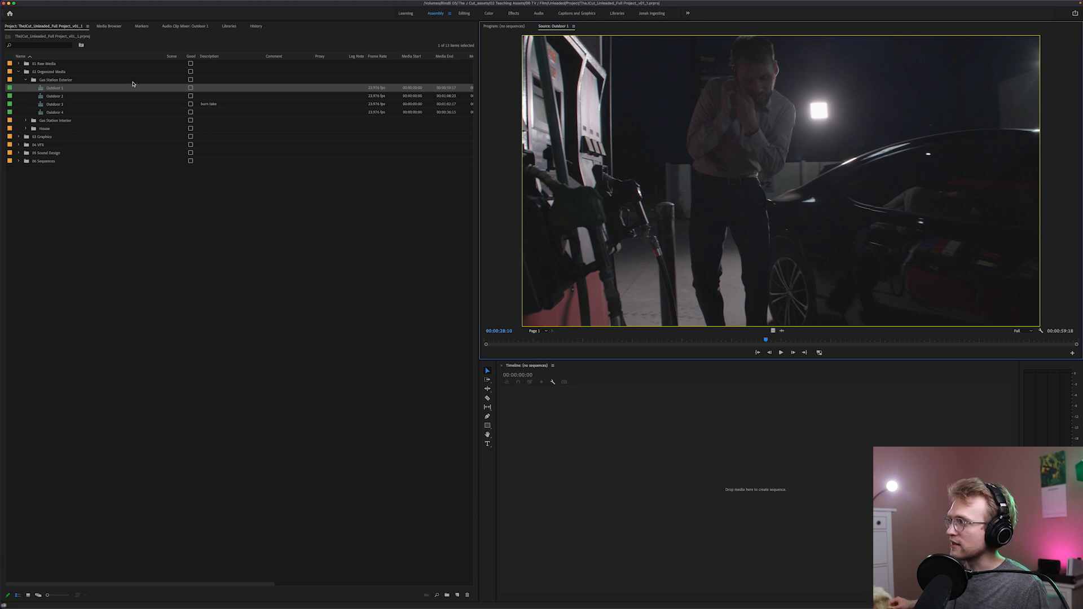
pyautogui.click(26, 121)
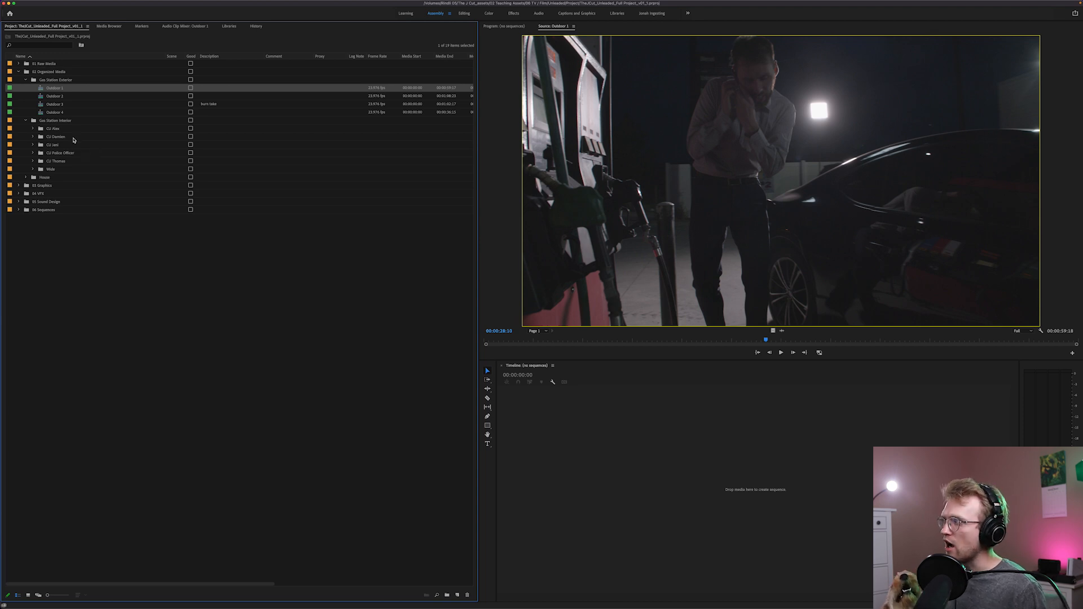
pyautogui.click(33, 170)
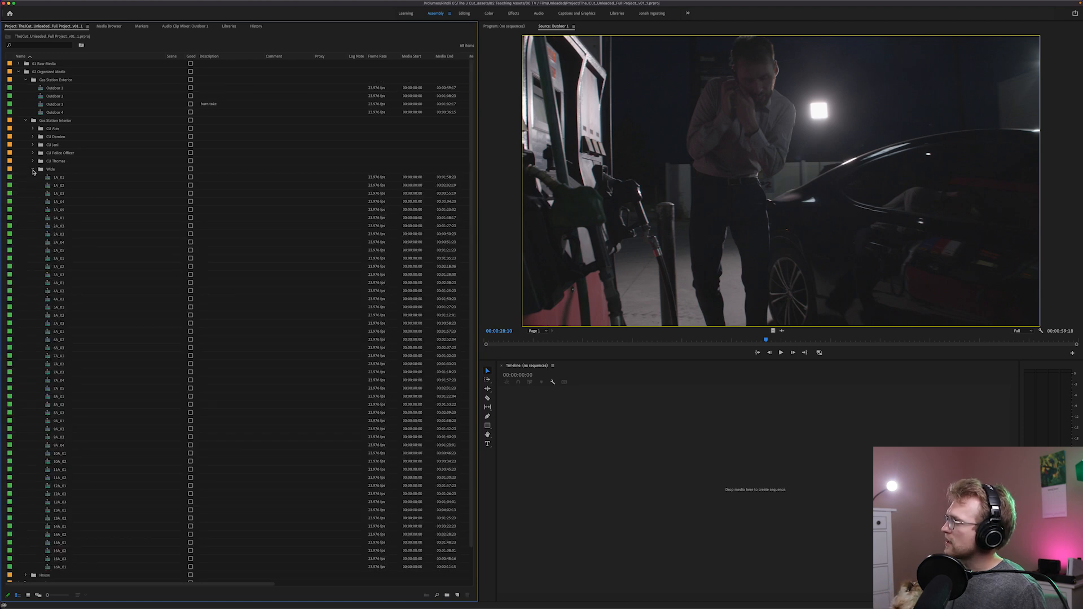
pyautogui.scroll(-2, 67, 264)
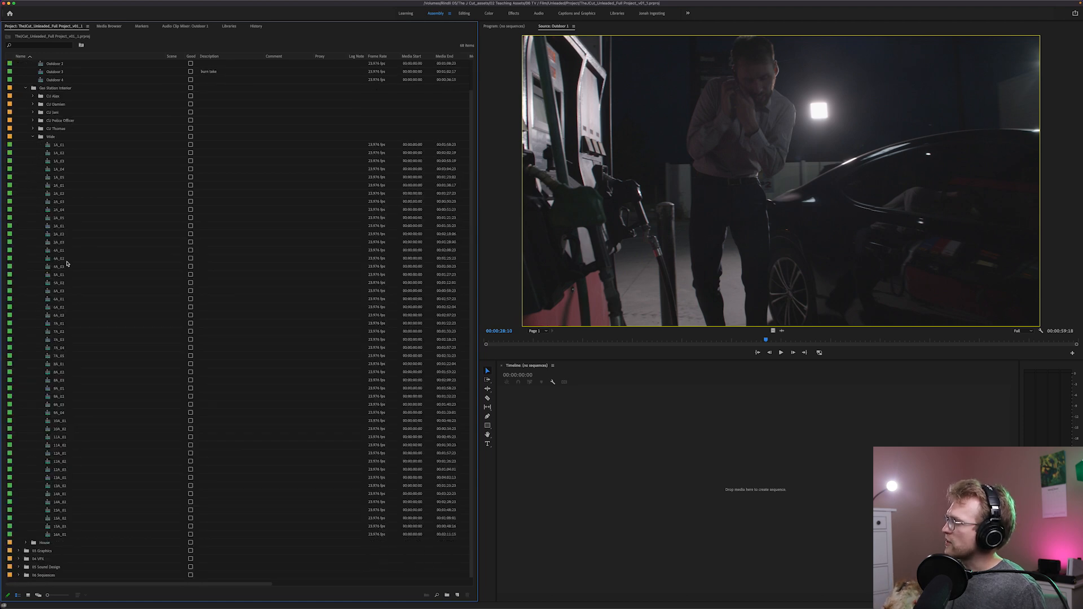
pyautogui.click(48, 309)
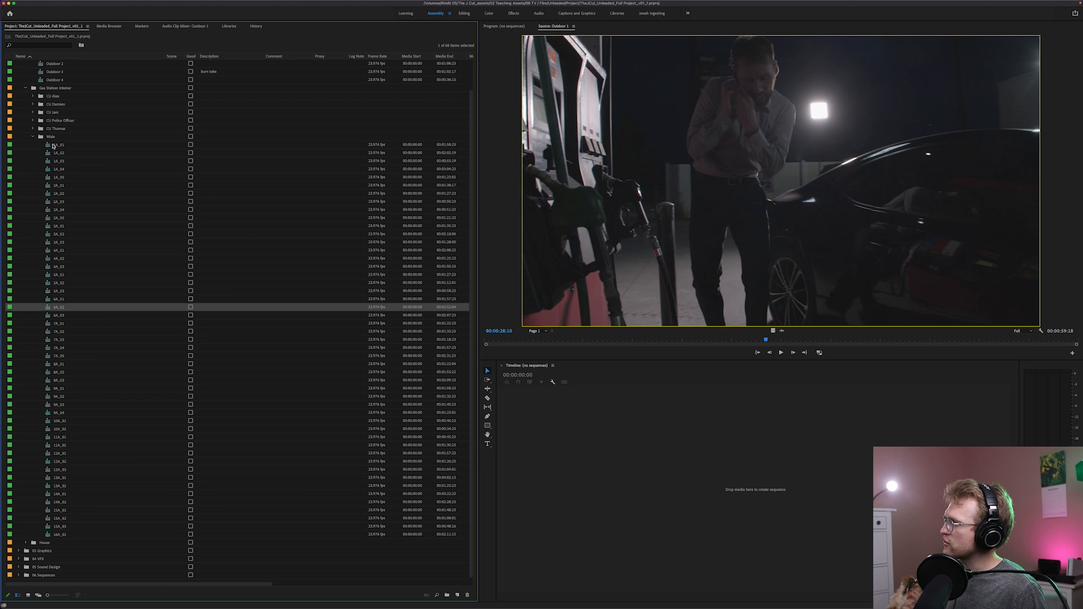
pyautogui.click(33, 136)
pyautogui.click(32, 145)
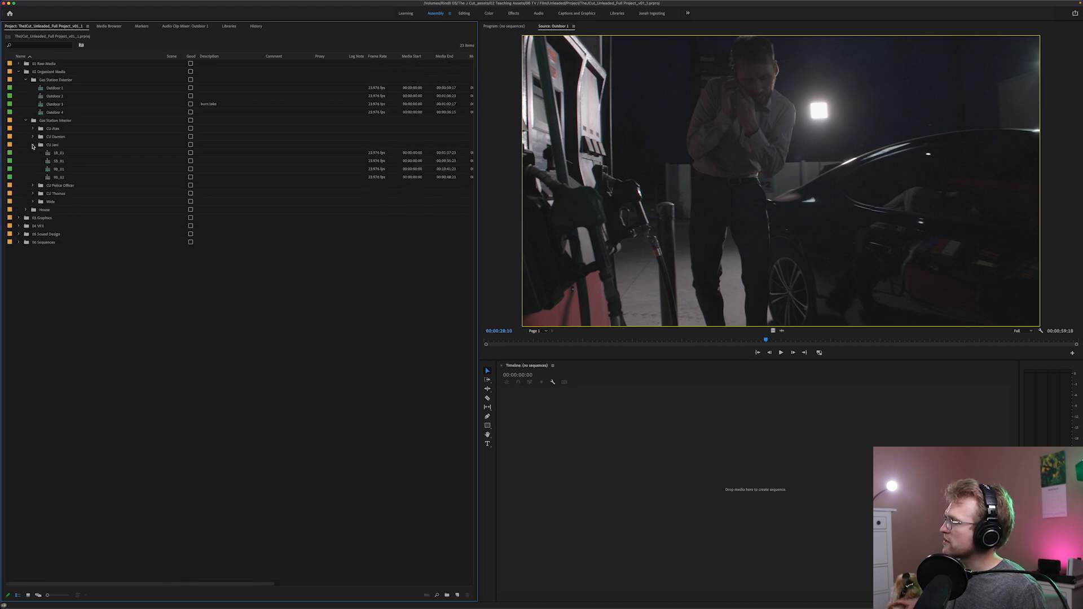
pyautogui.click(33, 145)
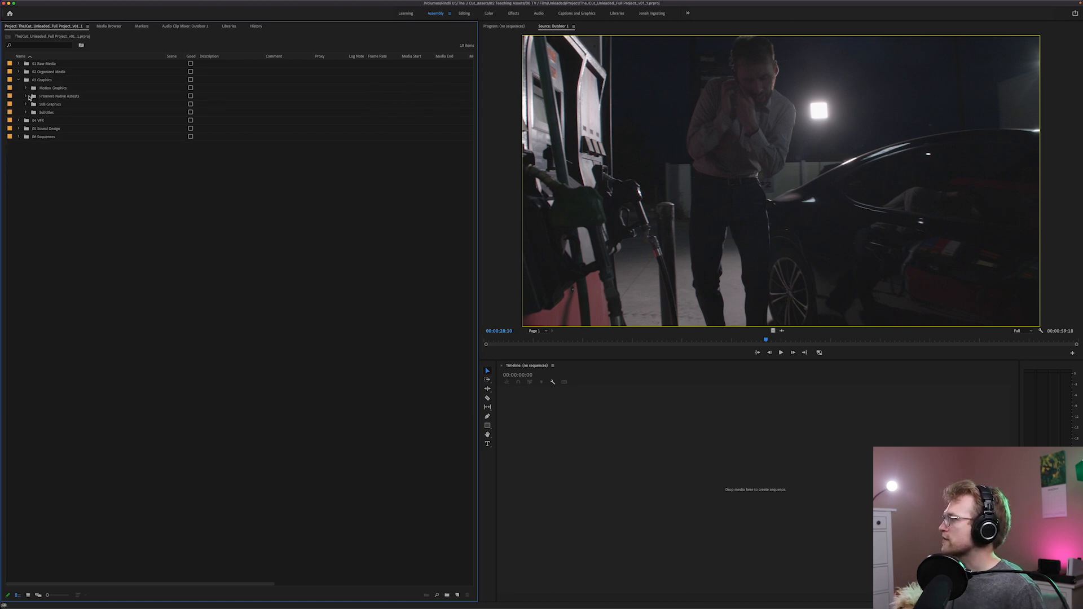
# Look through the 03 Graphics and 04 VFX bins and expand 05 Sound Design
pyautogui.click(26, 96)
pyautogui.click(25, 97)
pyautogui.click(19, 79)
pyautogui.click(18, 88)
pyautogui.click(18, 88)
pyautogui.click(18, 96)
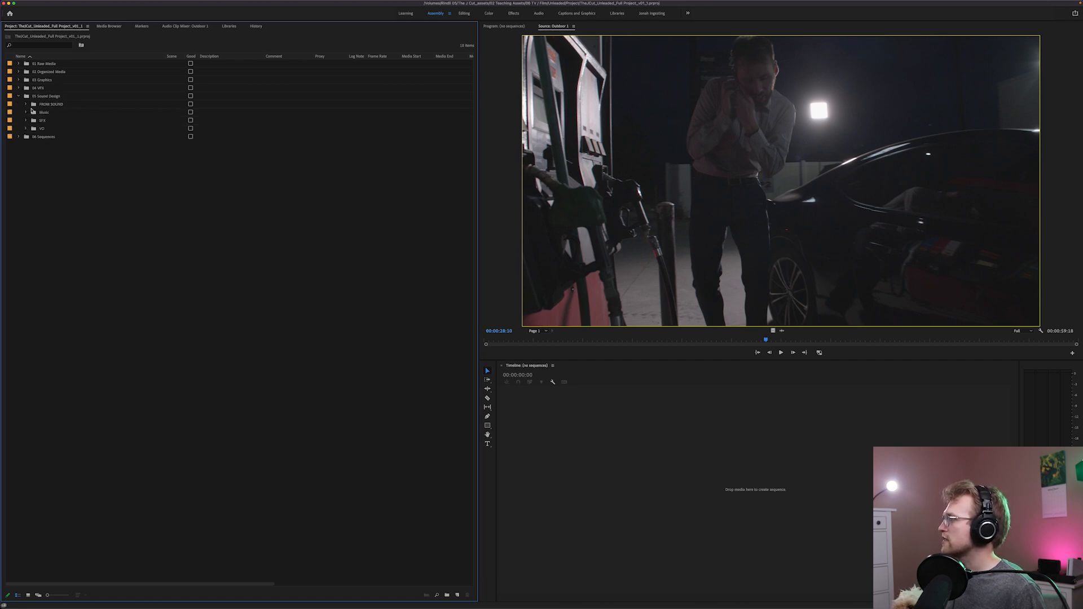
# Expand 06 Sequences and look through the sequences in its 01 Editing and 02 Finishing bins
pyautogui.click(18, 136)
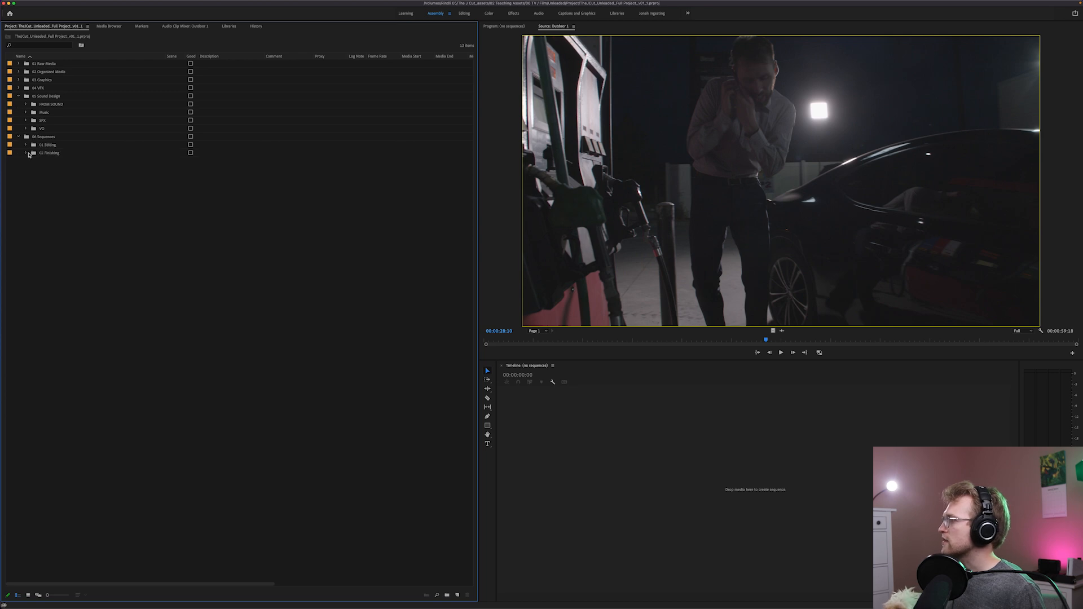
pyautogui.click(26, 145)
pyautogui.click(33, 154)
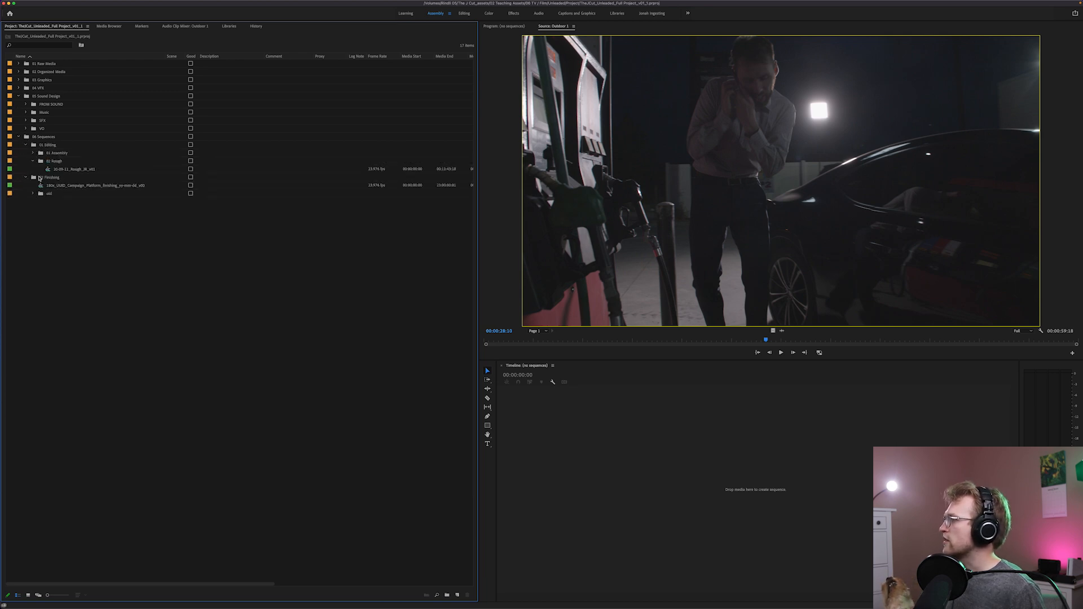
pyautogui.click(47, 170)
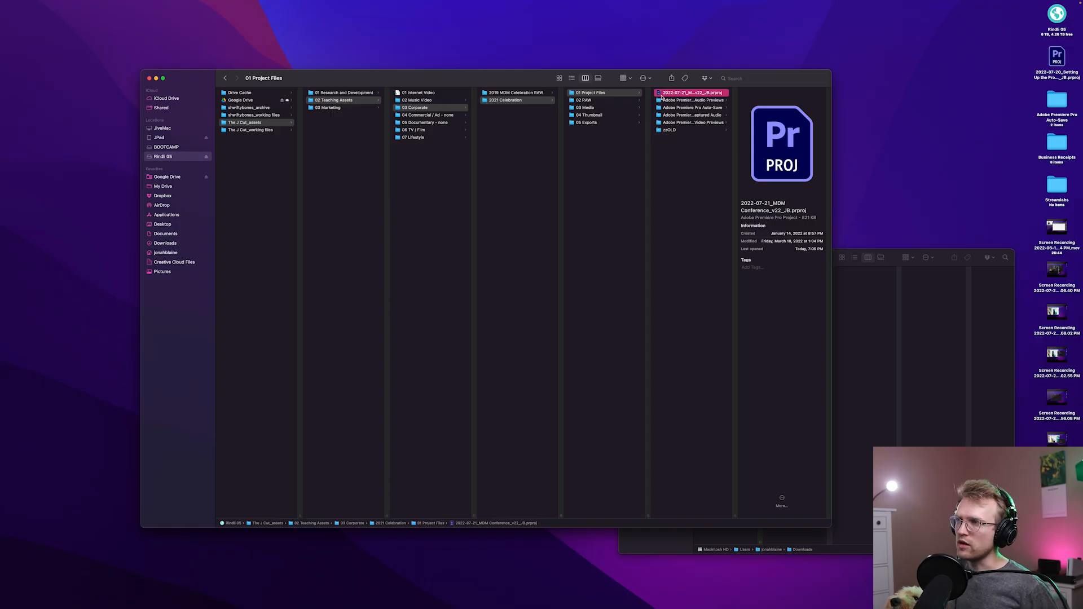
# Open 2022-07-21_MDM Conference_v22_JB.prproj from Finder and relink its missing audio and camera clips by locating TRACK01.WAV in the 02 RAW folder
pyautogui.doubleClick(658, 95)
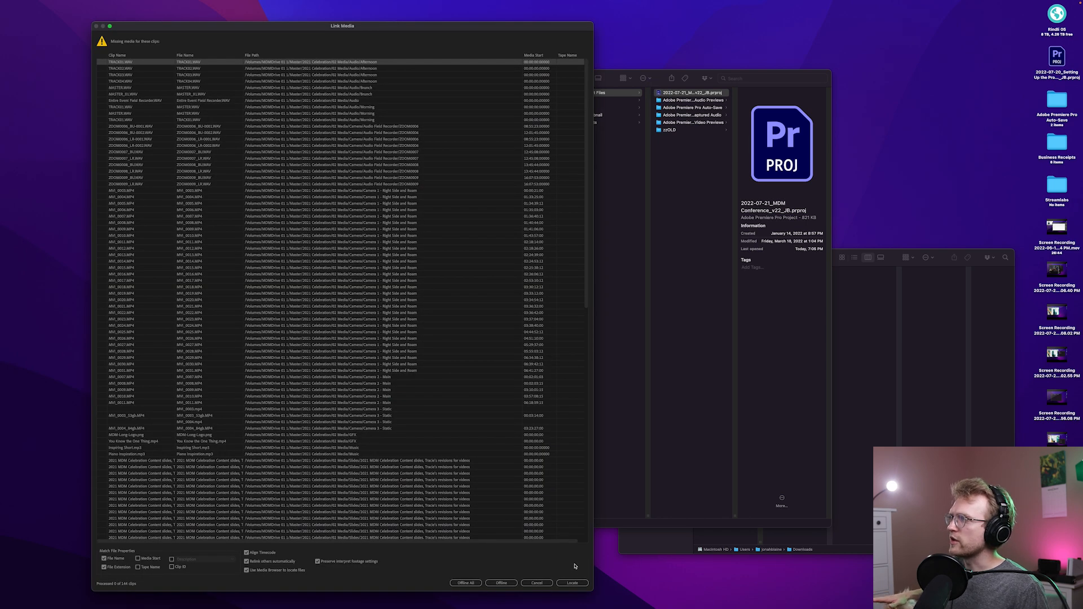
pyautogui.moveTo(481, 29); pyautogui.dragTo(479, 21)
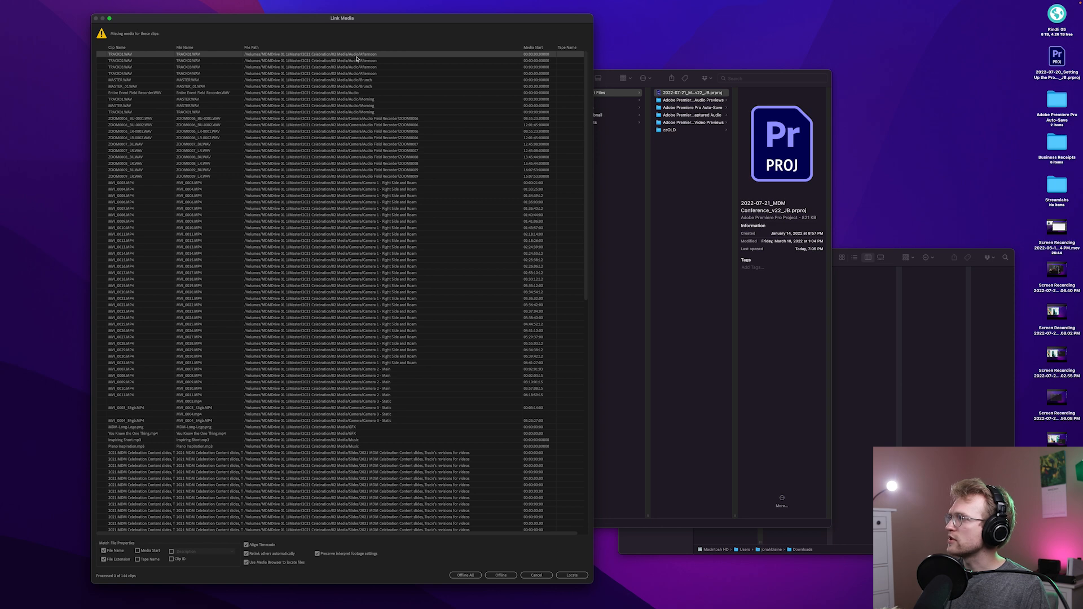
pyautogui.click(571, 575)
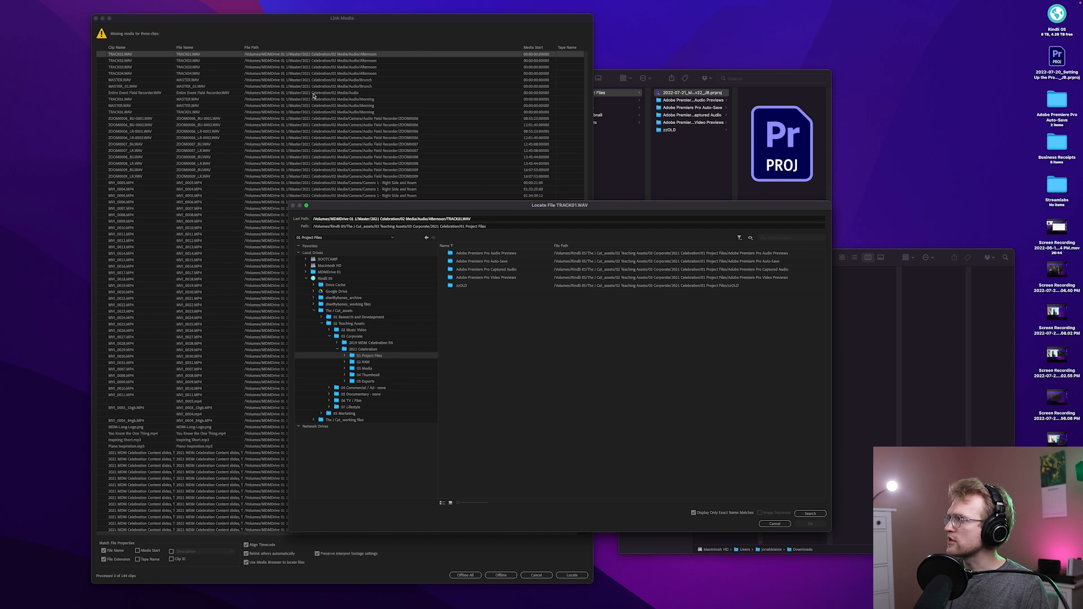
pyautogui.click(370, 369)
pyautogui.click(823, 514)
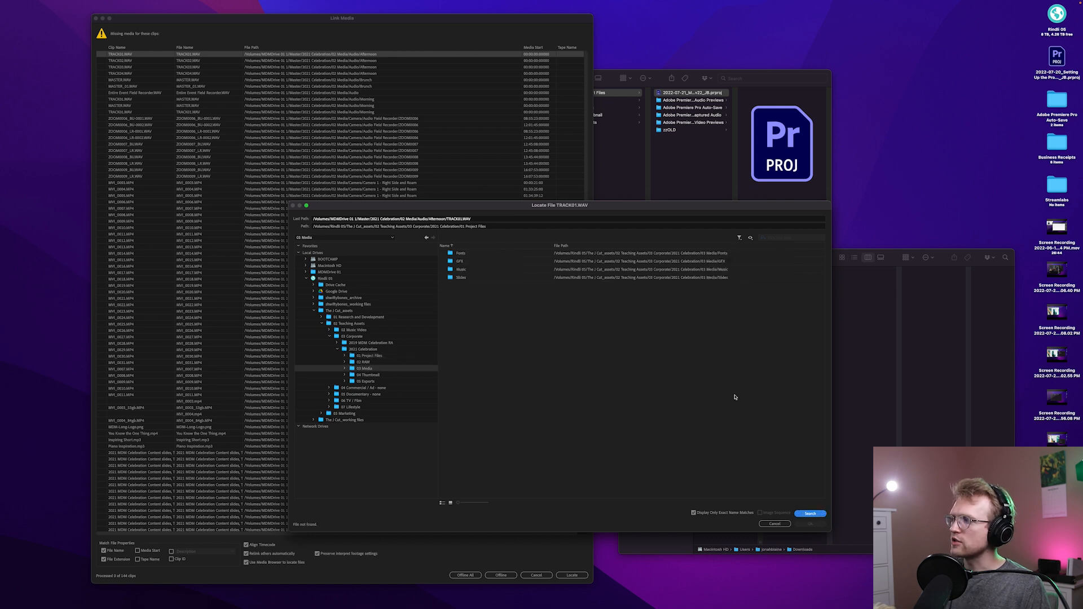
pyautogui.click(363, 362)
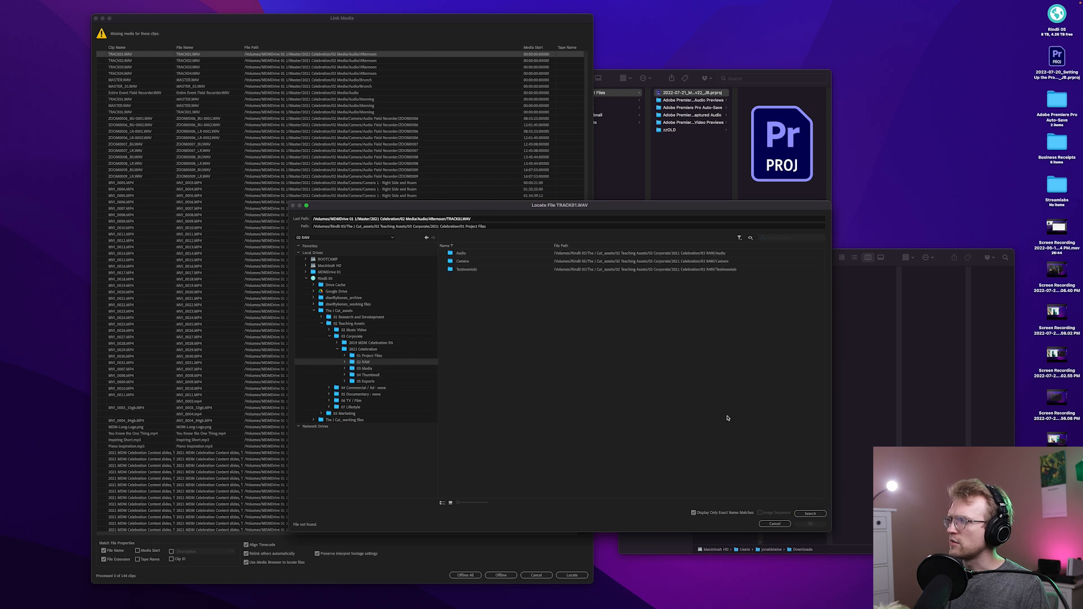
pyautogui.click(810, 513)
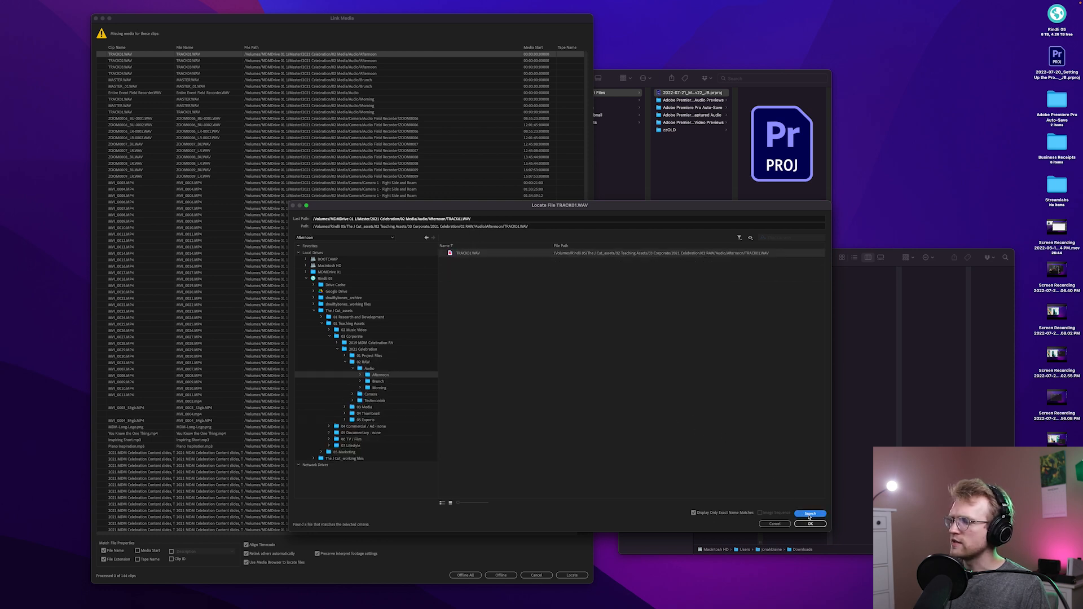
pyautogui.click(810, 524)
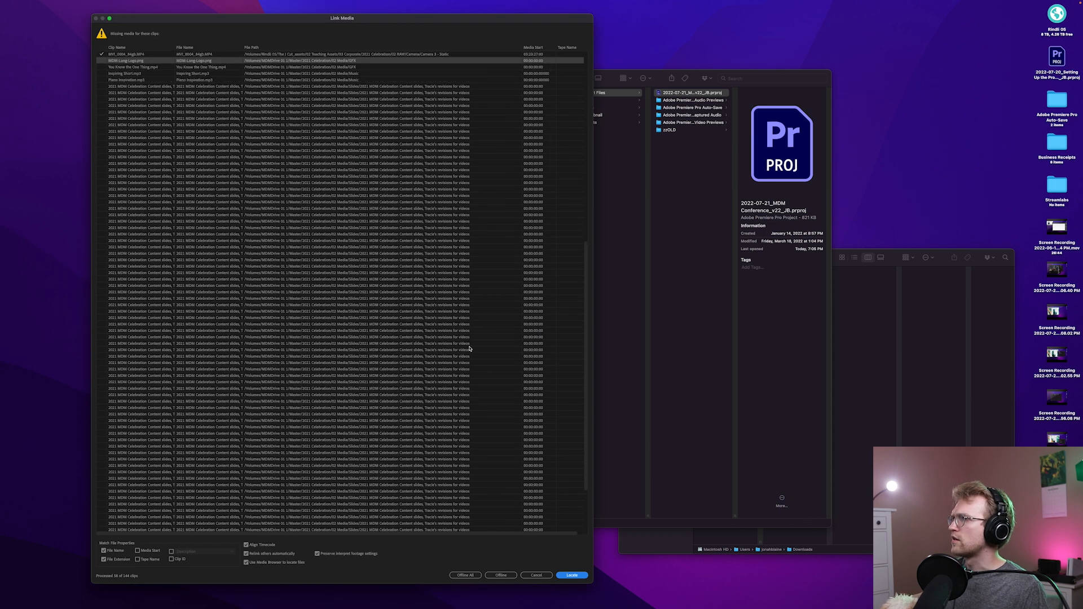
# Relink the missing logo, music and slide files from the 03 Media folder and leave the remaining Powerpoint slides offline
pyautogui.scroll(10, 469, 349)
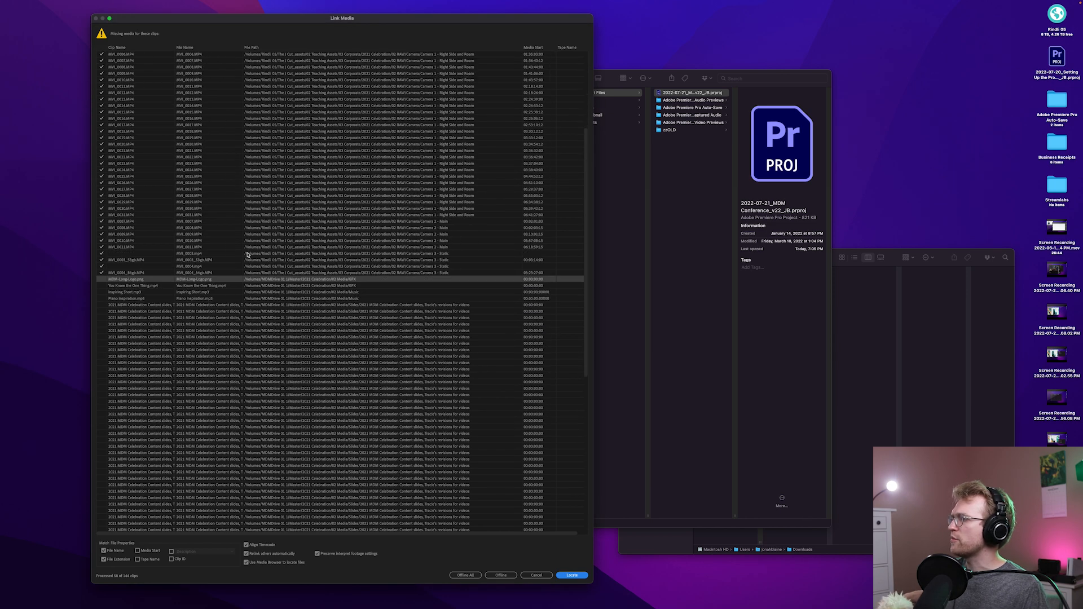
pyautogui.scroll(-5, 247, 255)
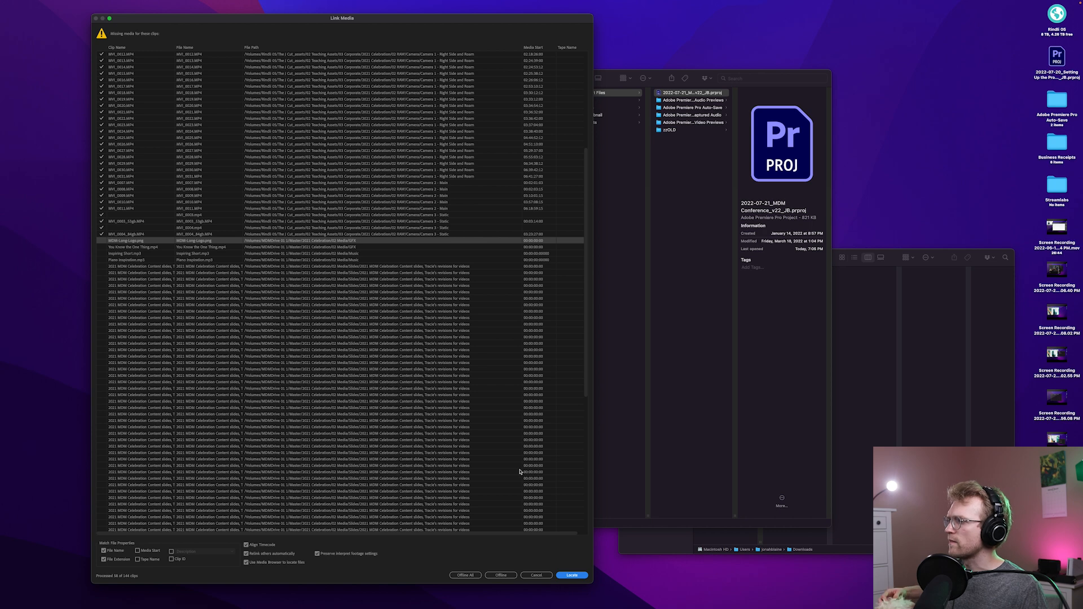
pyautogui.click(571, 575)
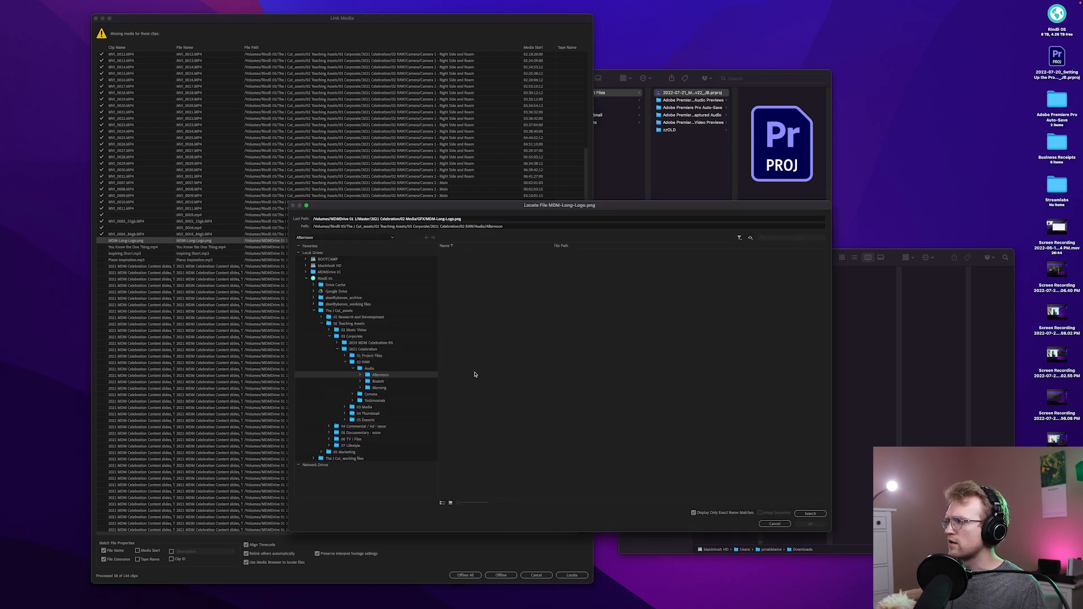
pyautogui.click(810, 523)
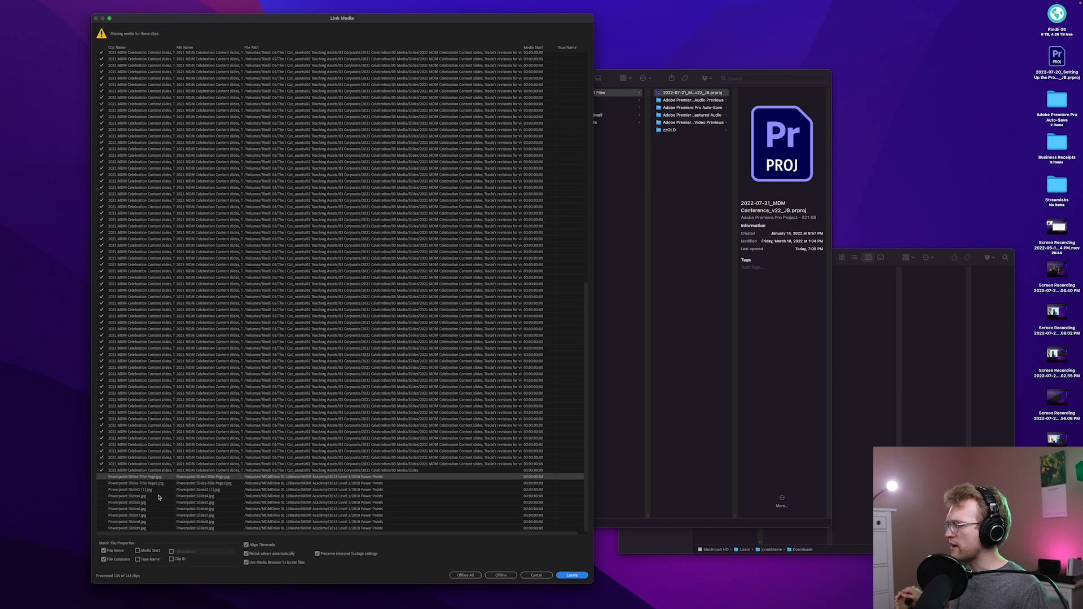
pyautogui.click(474, 575)
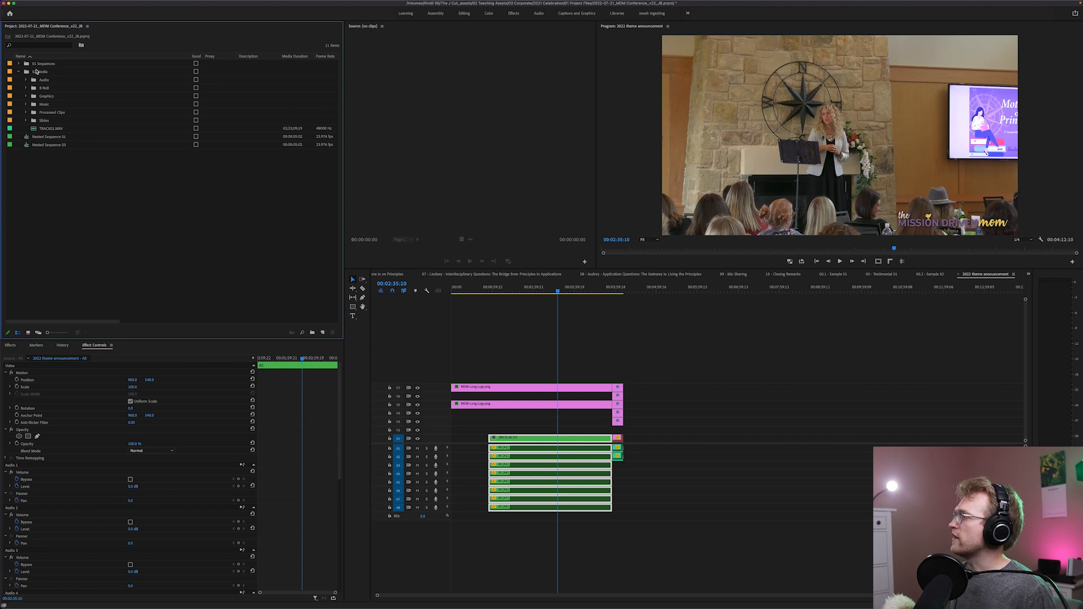
# Expand 01 Sequences with its Timelines and zzOLD bins and open the All sequence from 02 Multicam Clean Up in the timeline
pyautogui.click(18, 63)
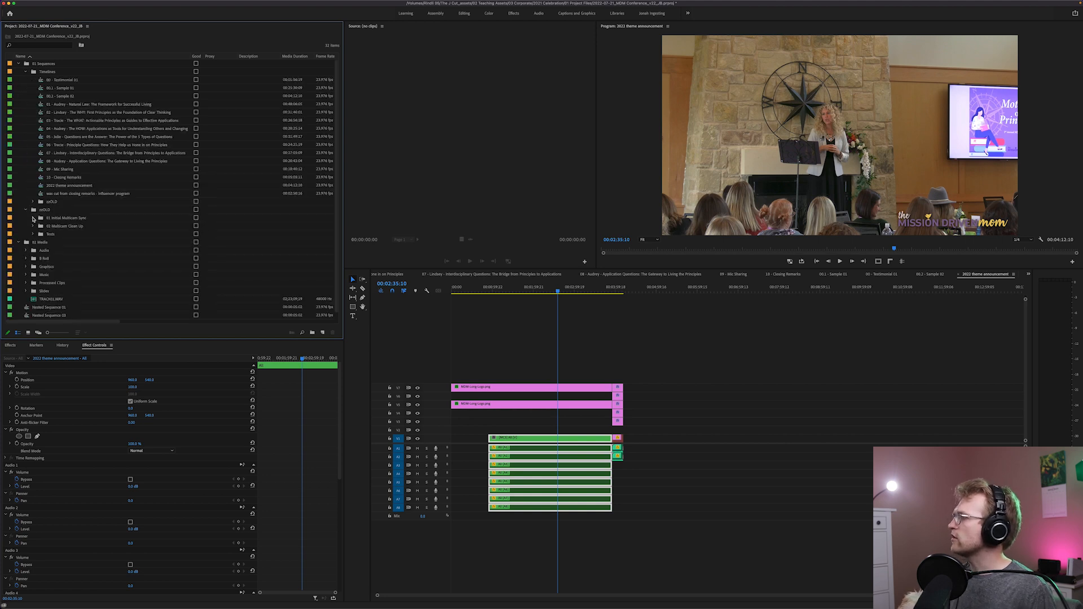
pyautogui.click(33, 218)
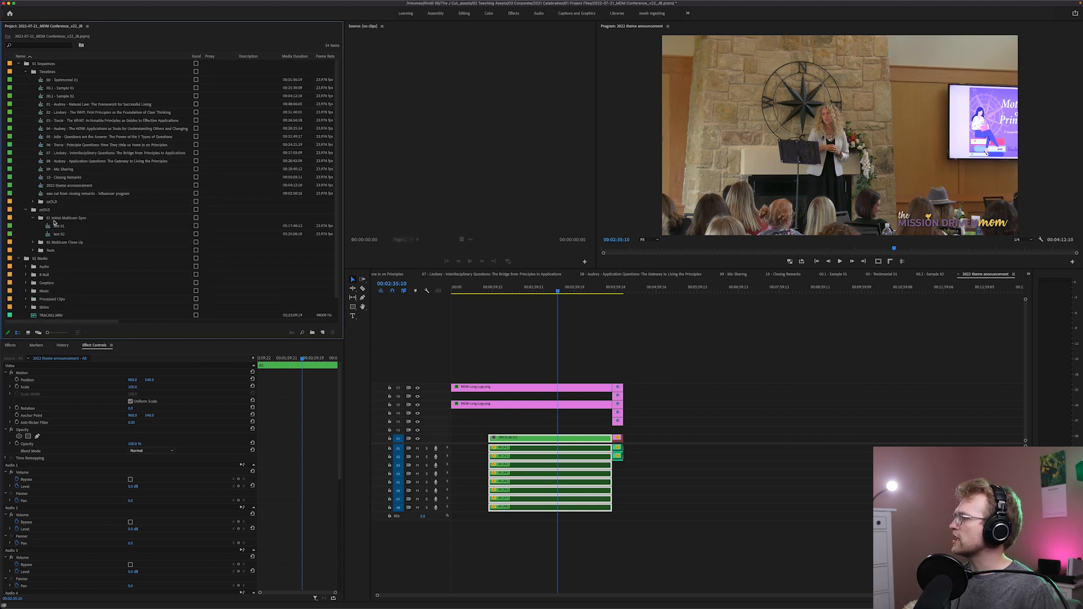
pyautogui.click(32, 242)
pyautogui.doubleClick(48, 250)
pyautogui.click(48, 251)
pyautogui.rightClick(47, 250)
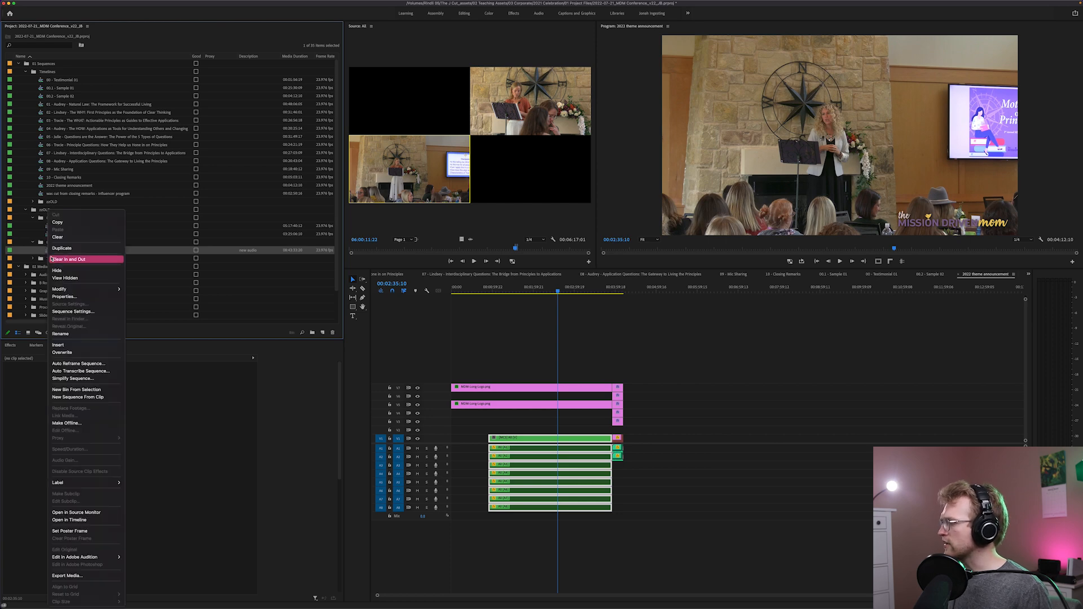
pyautogui.click(101, 520)
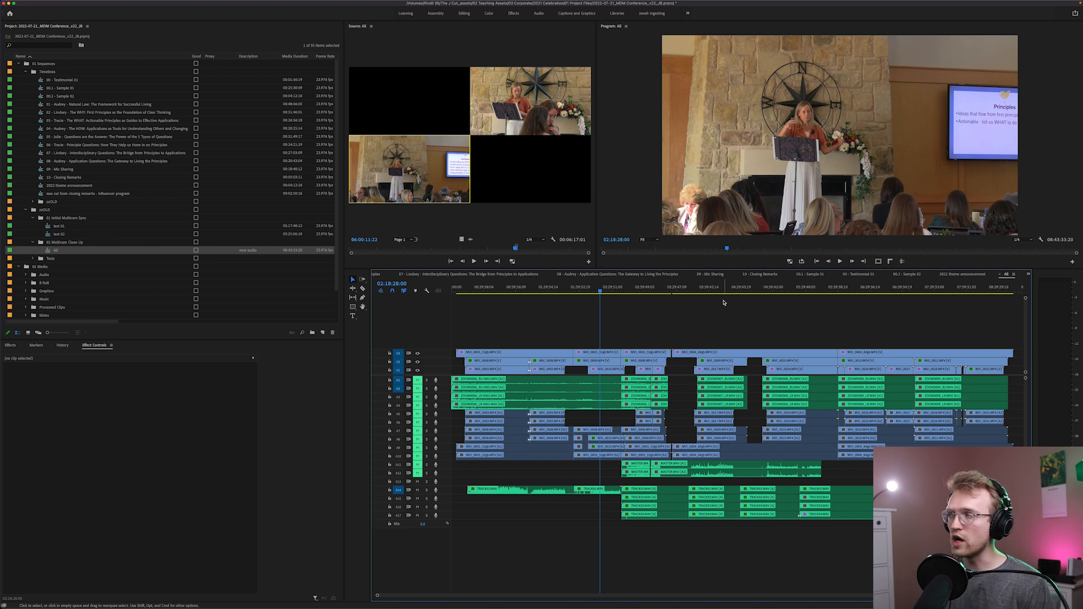
# Expand Processed Clips in the Media bin, look through its video and audio clips, and collapse it
pyautogui.scroll(-2, 41, 210)
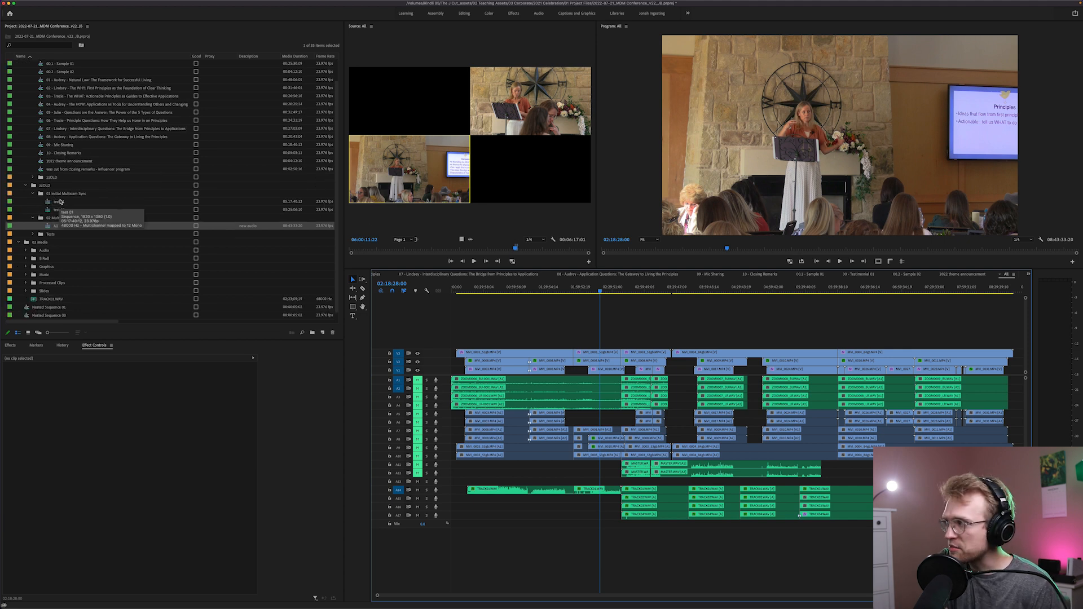
pyautogui.click(26, 283)
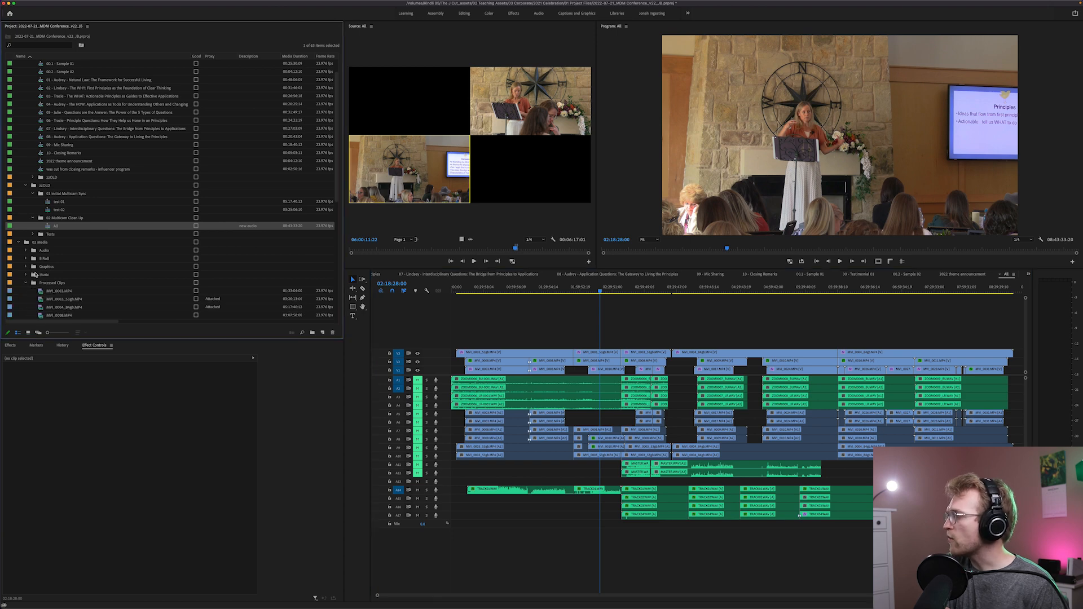
pyautogui.scroll(5, 42, 274)
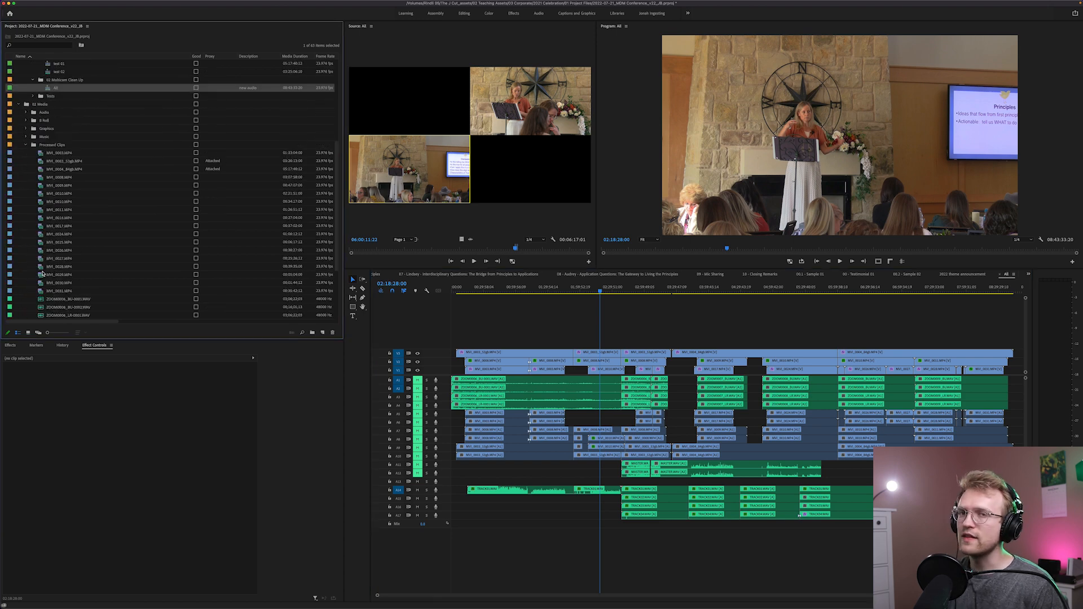
pyautogui.click(40, 148)
pyautogui.scroll(-1, 53, 169)
pyautogui.scroll(-5, 53, 172)
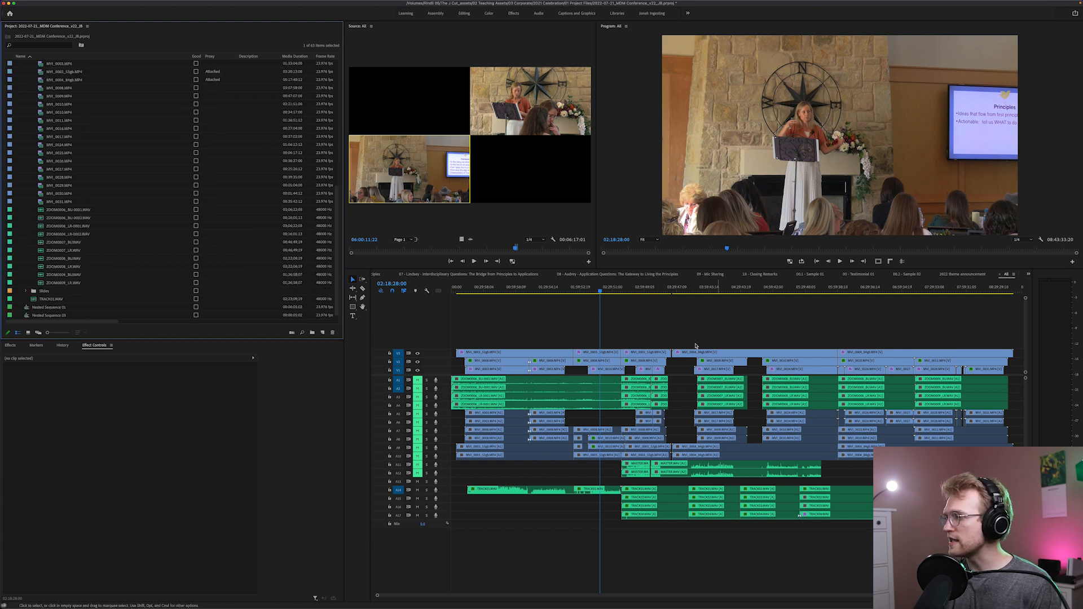
pyautogui.scroll(5, 77, 177)
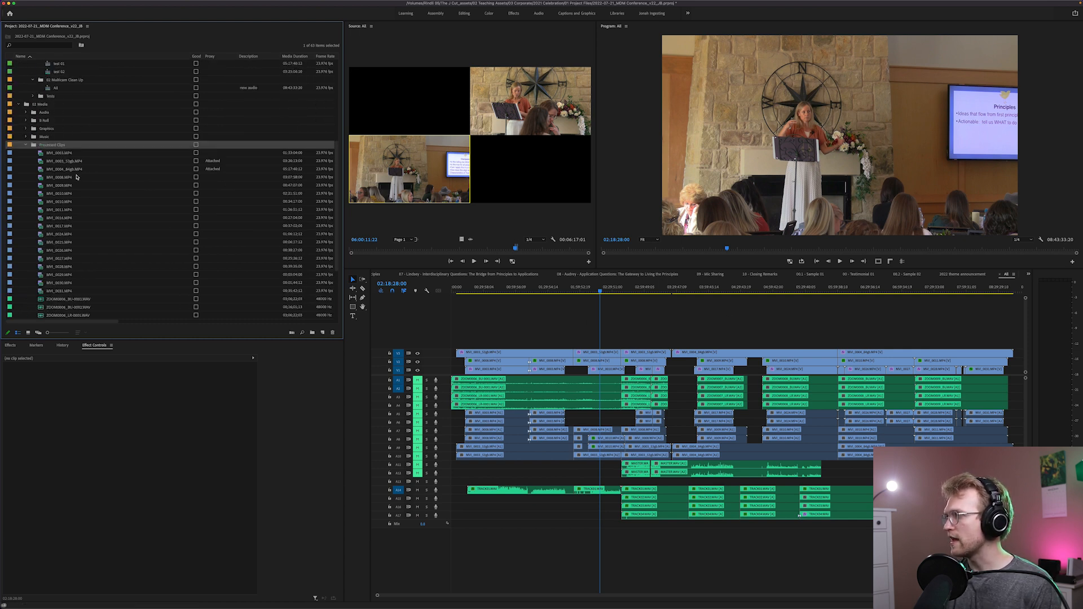
pyautogui.click(26, 146)
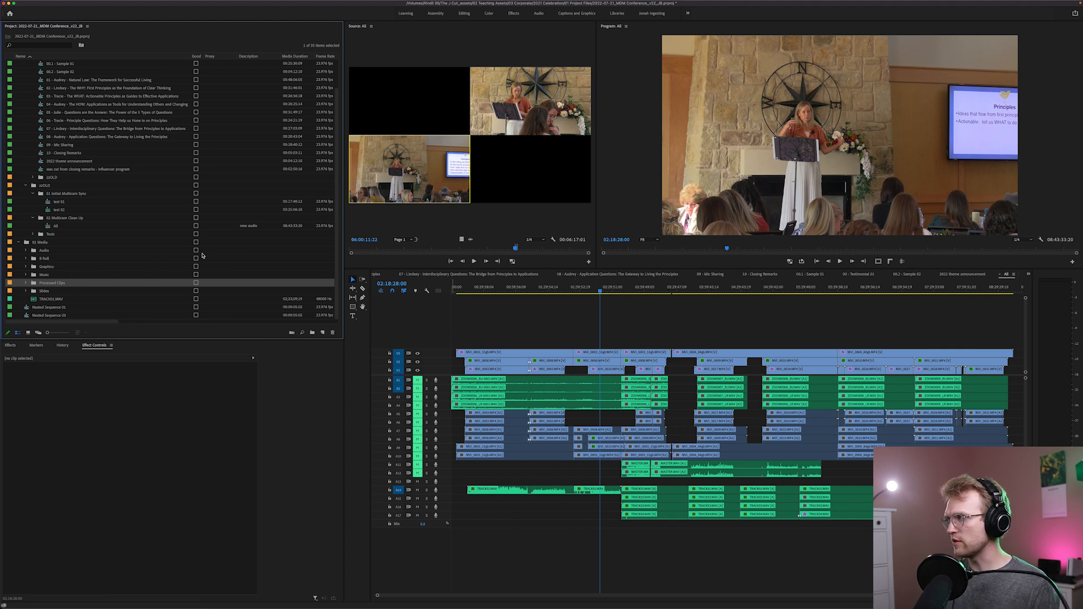
# Go through the numbered talk sequences in the Timelines bin and open 01, Natural Law: The Framework for Successful Living
pyautogui.scroll(1, 146, 245)
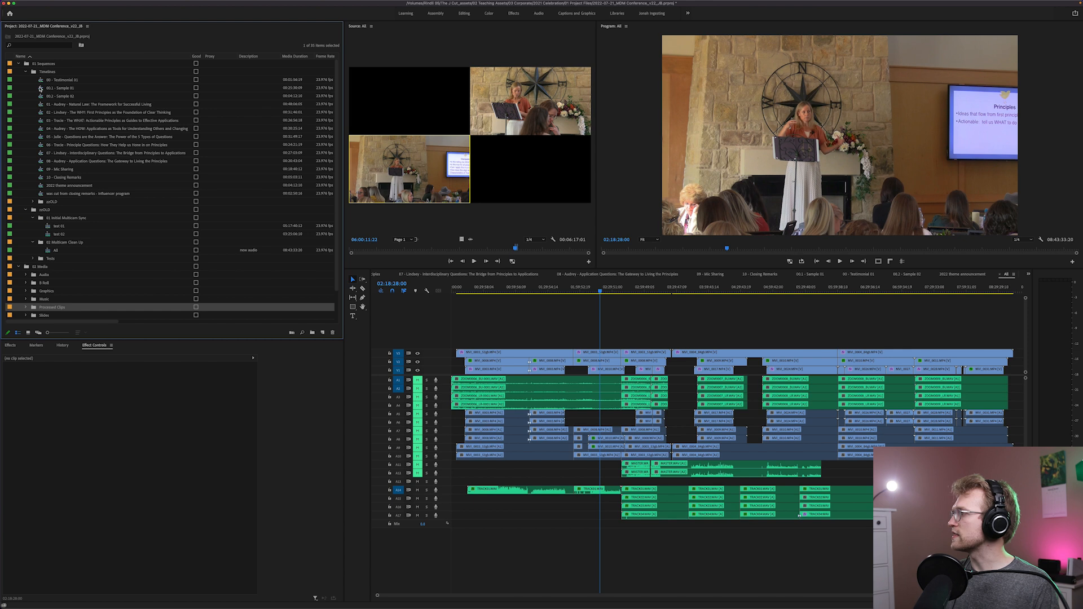
pyautogui.click(41, 106)
pyautogui.click(42, 112)
pyautogui.click(42, 120)
pyautogui.click(42, 129)
pyautogui.click(42, 138)
pyautogui.click(42, 145)
pyautogui.doubleClick(41, 105)
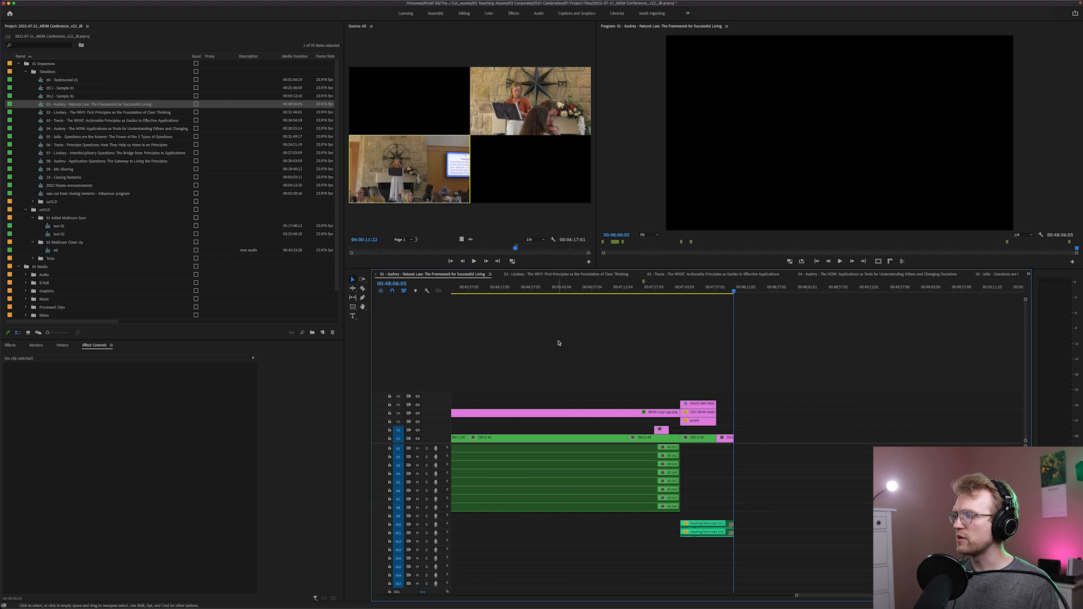
# Trace a multicam clip in the 01 Natural Law timeline back to its source sequence in the project bins
pyautogui.press('Home')
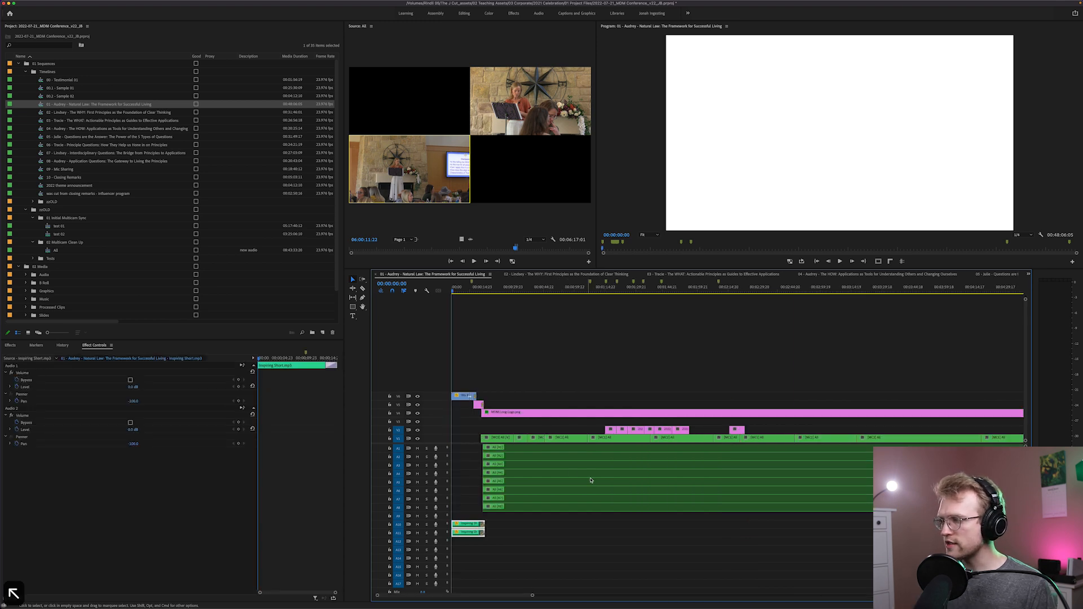
pyautogui.click(561, 438)
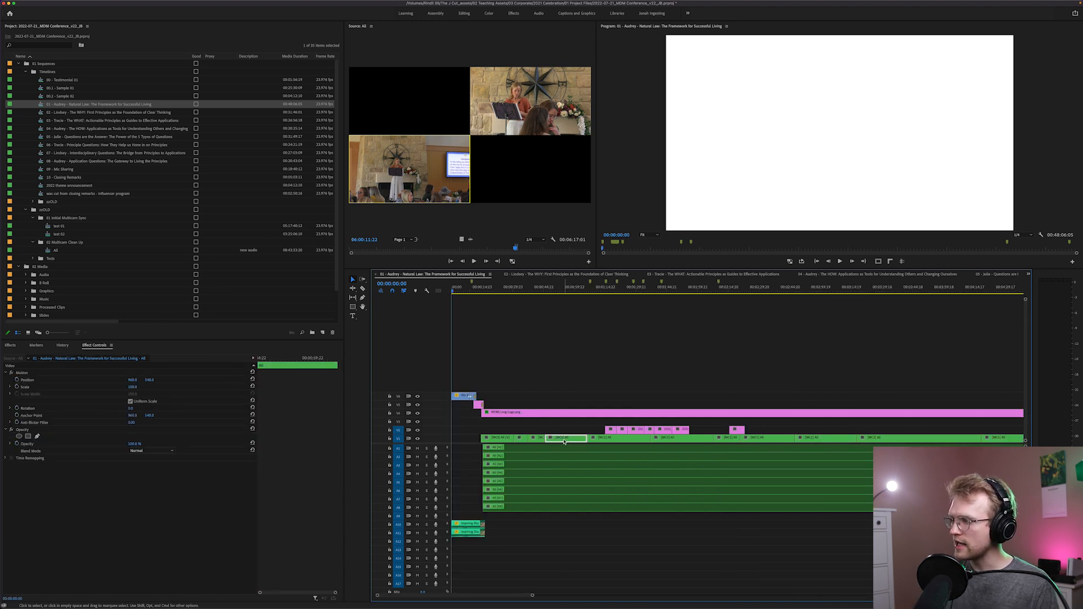
pyautogui.press('-')
pyautogui.press('-')
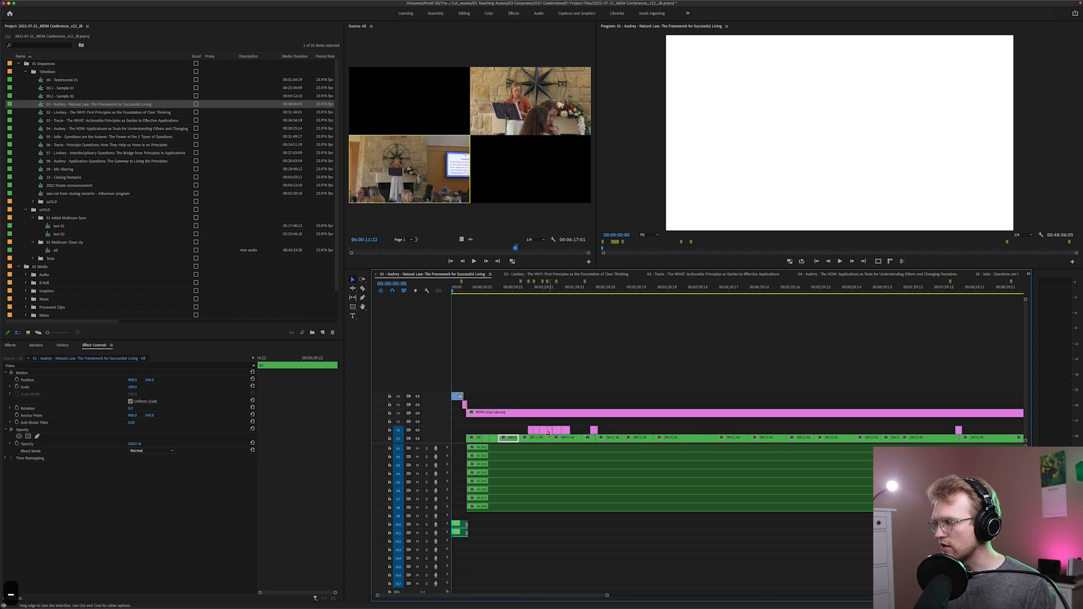
pyautogui.click(85, 250)
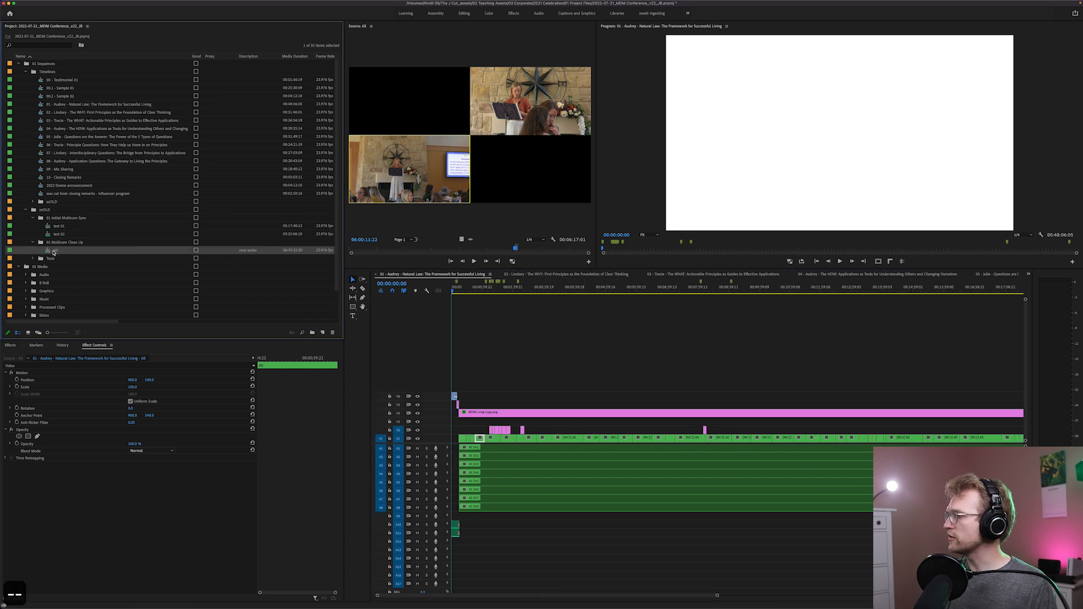
pyautogui.click(39, 95)
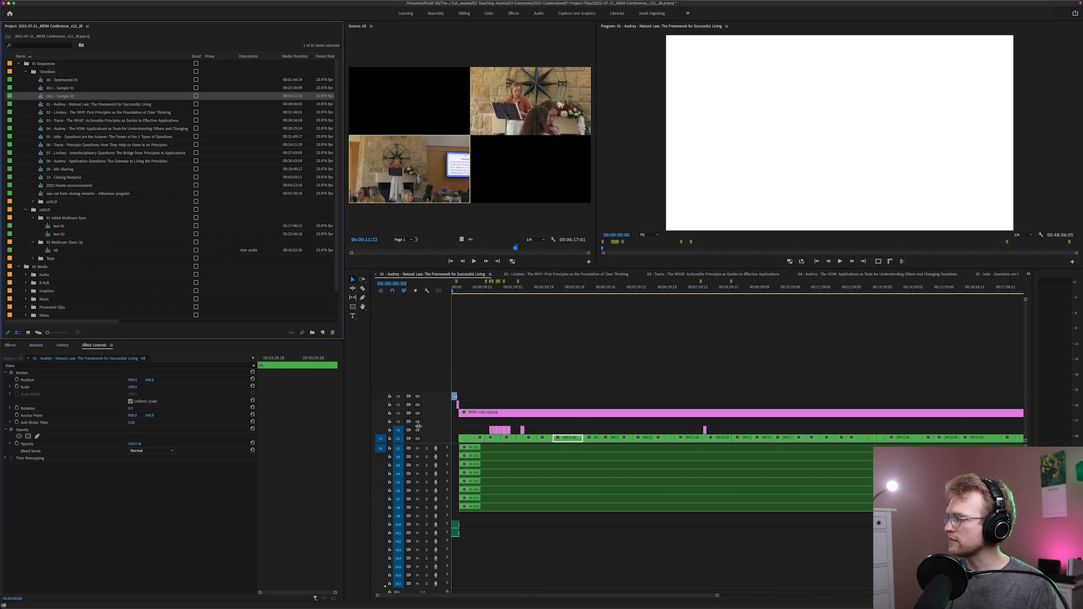
pyautogui.rightClick(572, 440)
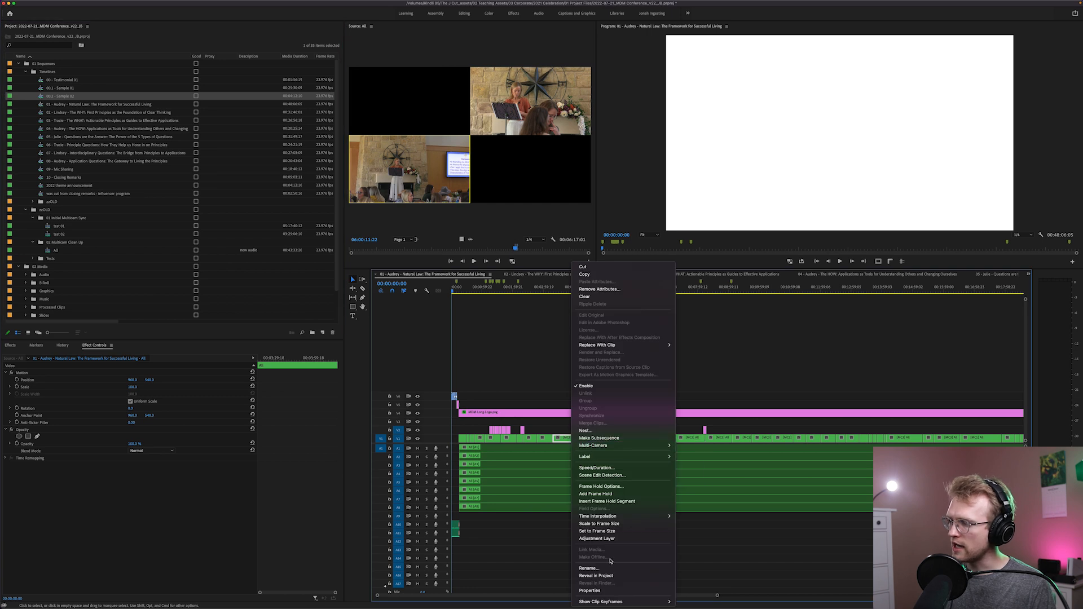
pyautogui.click(612, 576)
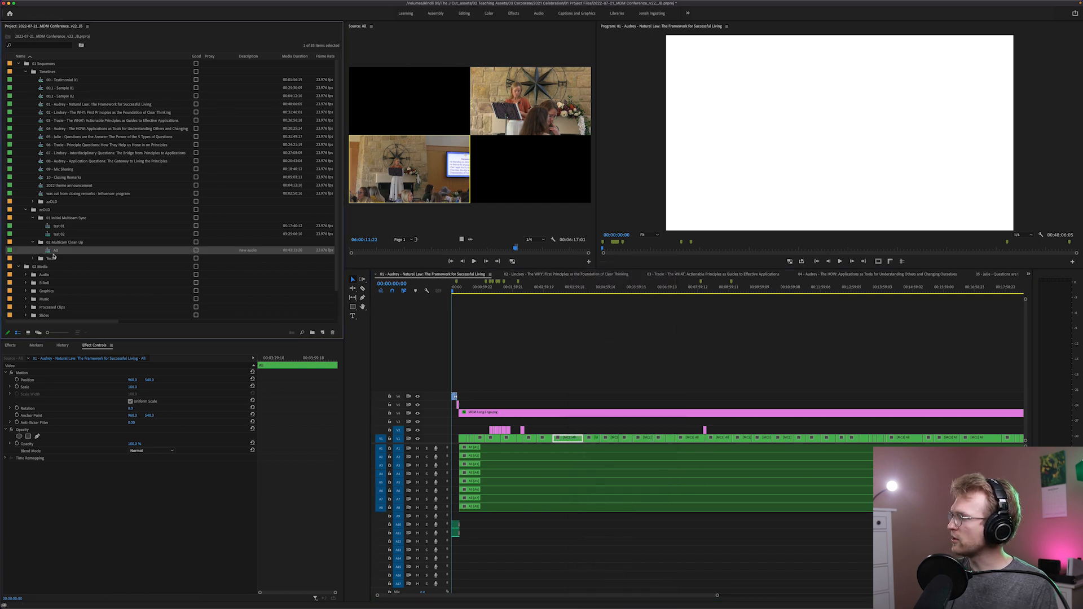
# Place the All multicam sequence in the empty stretch after the end of the 01 Natural Law edit and play it
pyautogui.click(677, 588)
pyautogui.moveTo(677, 596); pyautogui.dragTo(981, 595)
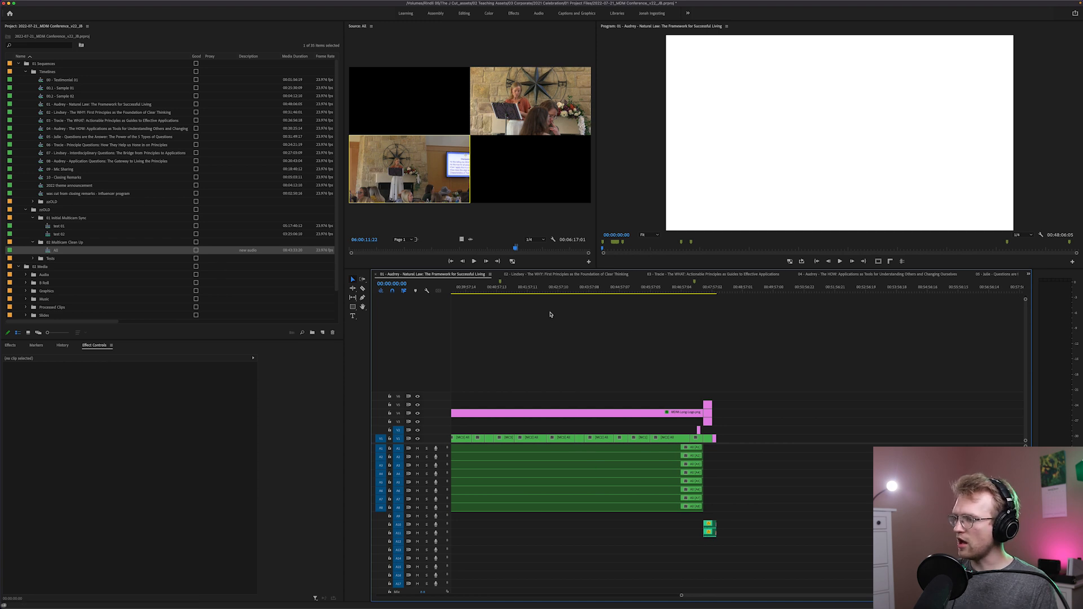
pyautogui.moveTo(802, 444); pyautogui.dragTo(809, 453)
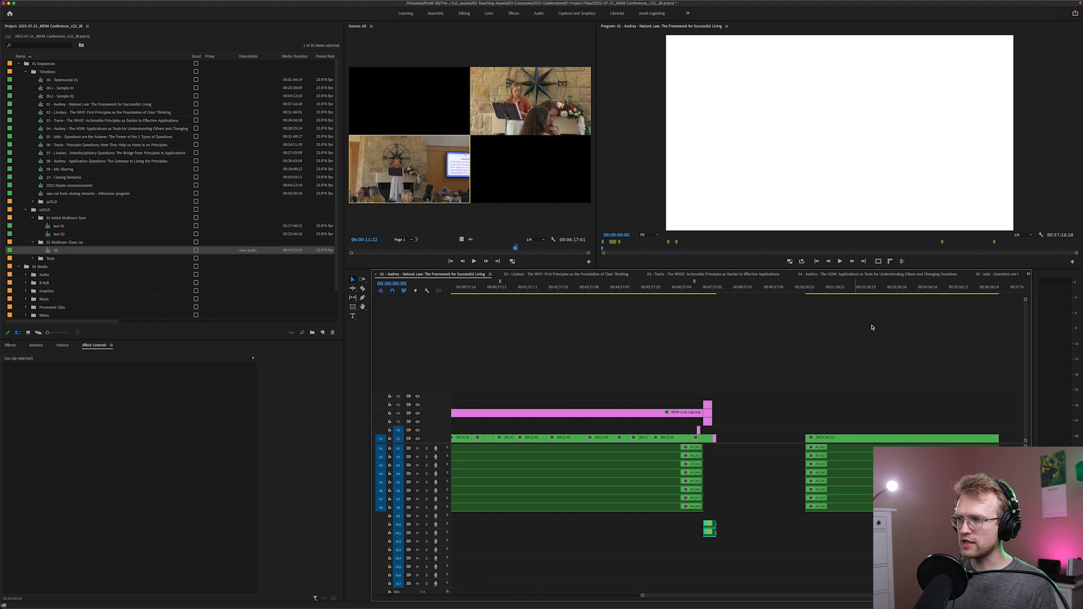
pyautogui.click(855, 291)
pyautogui.press('space')
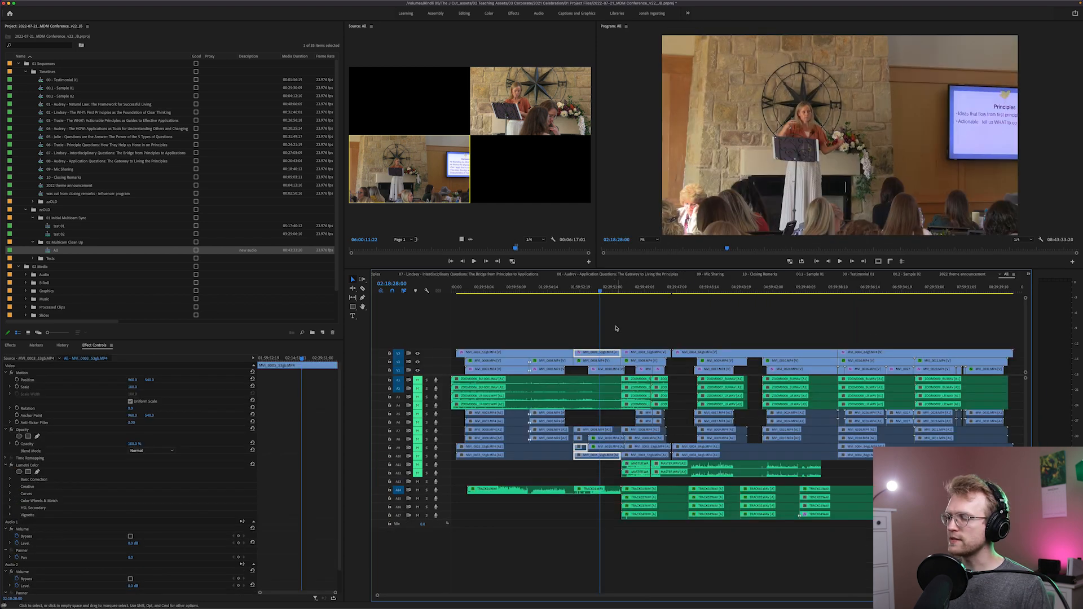
# Open the All sequence, move its multicam source view to about 02:14:25, play it and select the wide angle showing speaker and slide
pyautogui.click(616, 329)
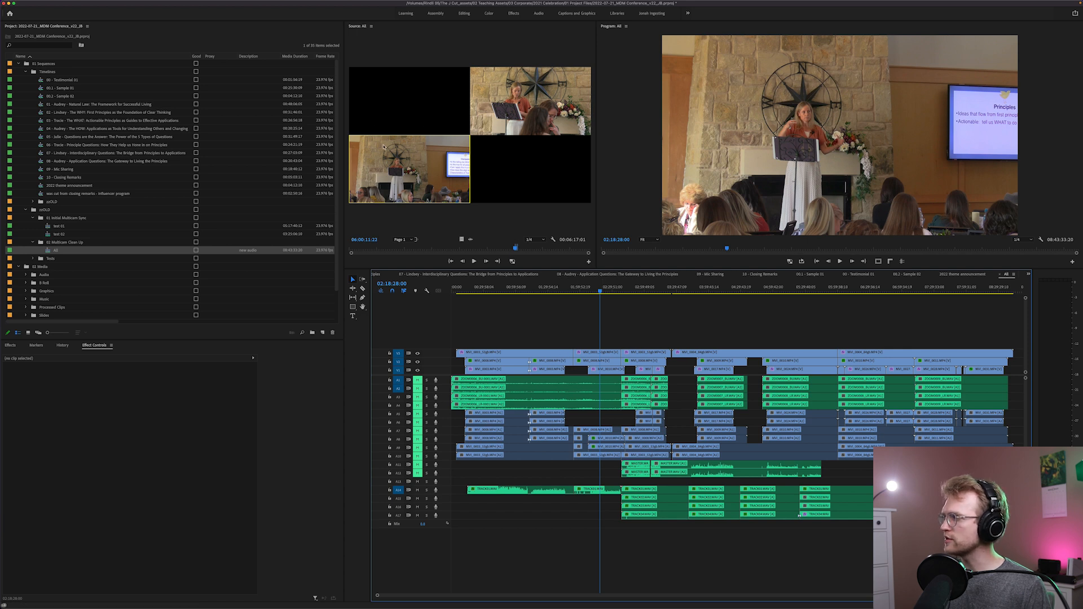
pyautogui.doubleClick(62, 249)
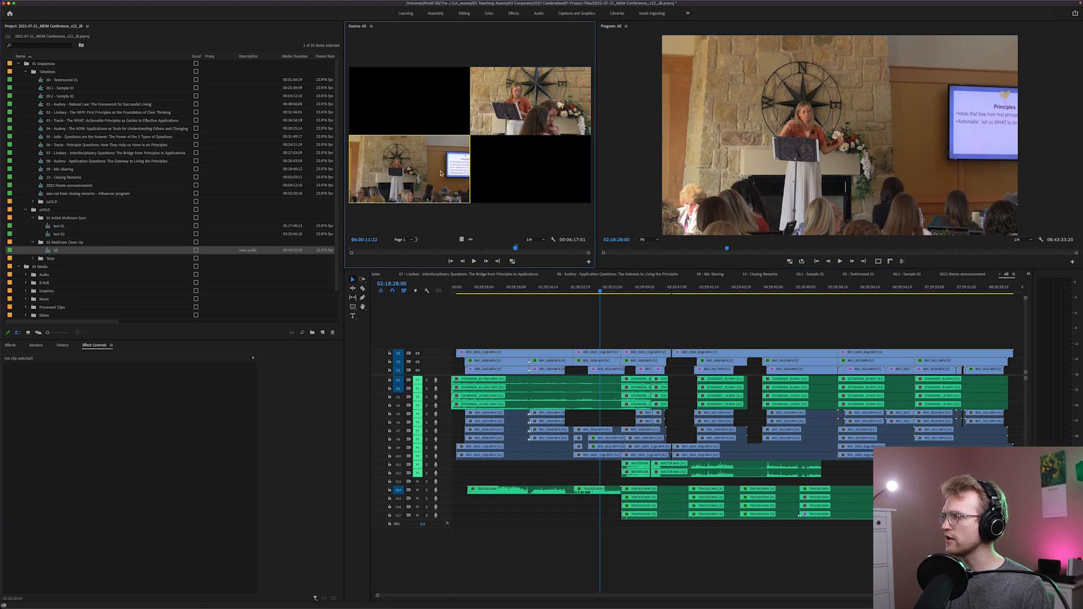
pyautogui.click(477, 249)
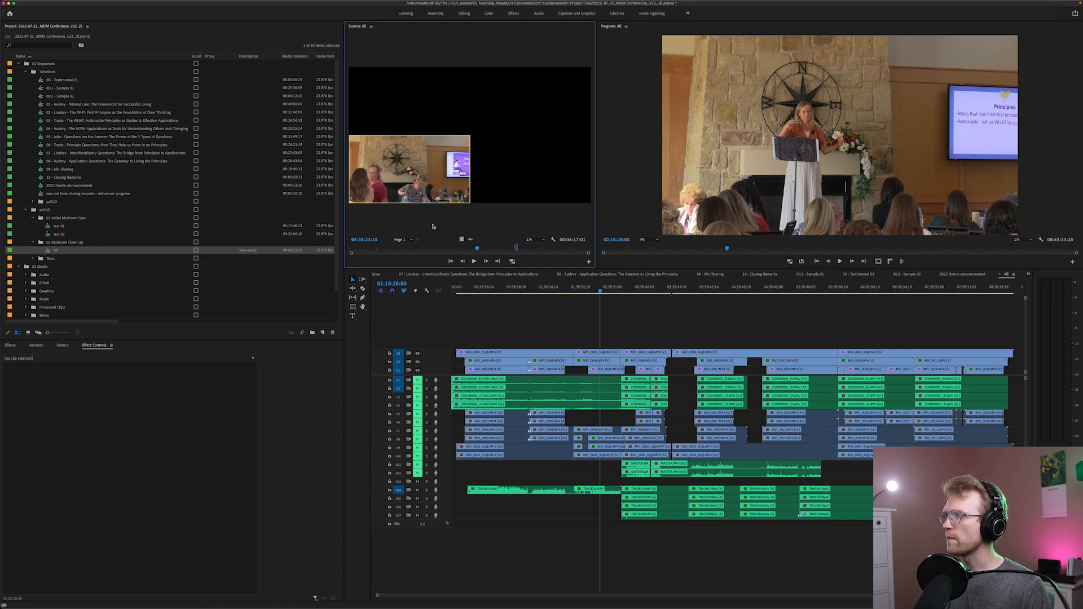
pyautogui.click(411, 249)
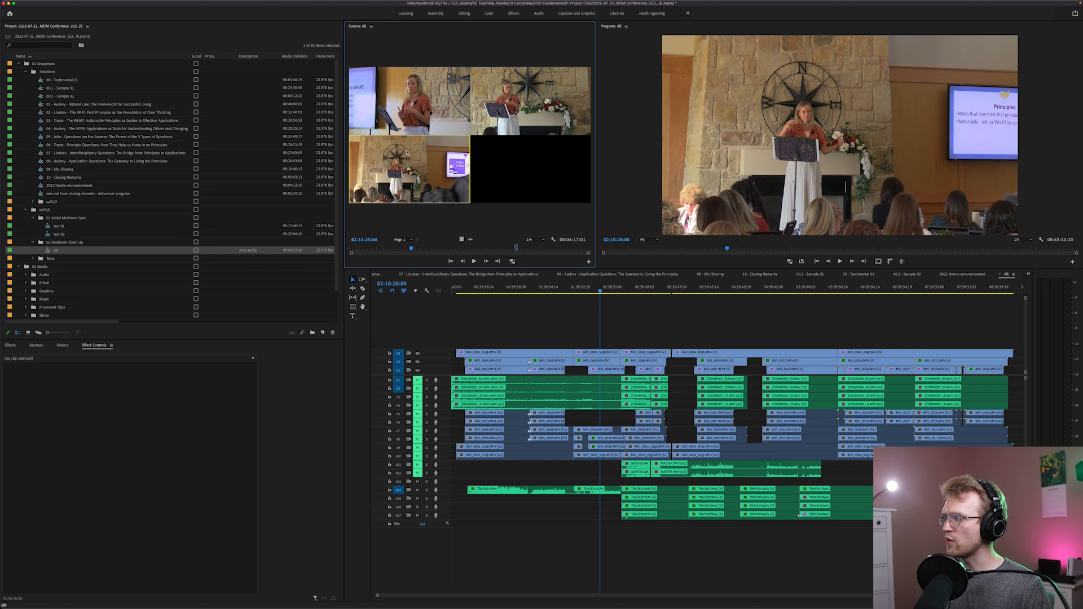
pyautogui.press('space')
pyautogui.click(397, 175)
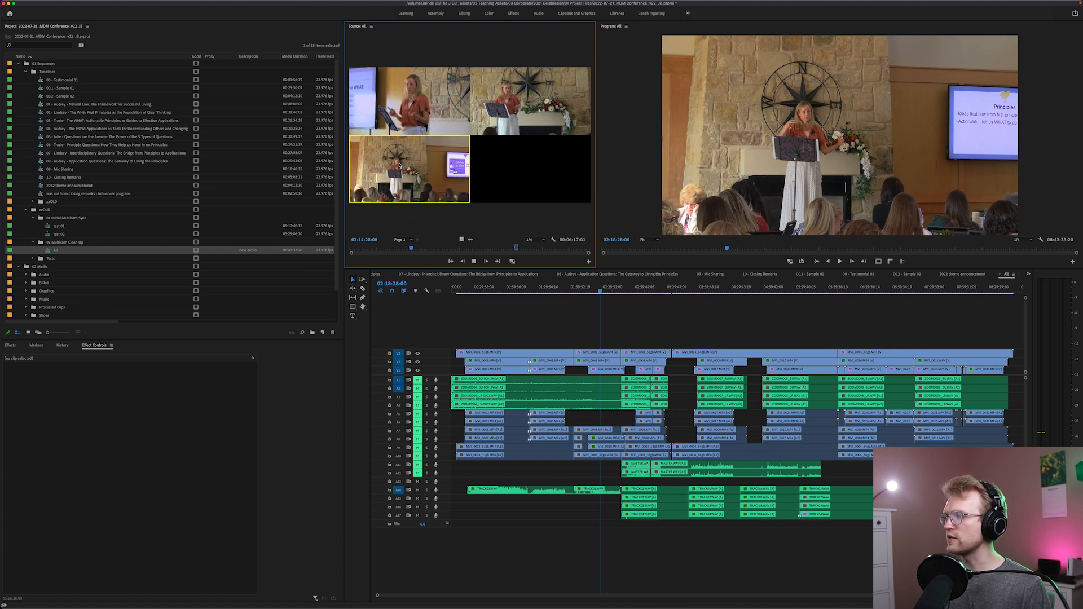